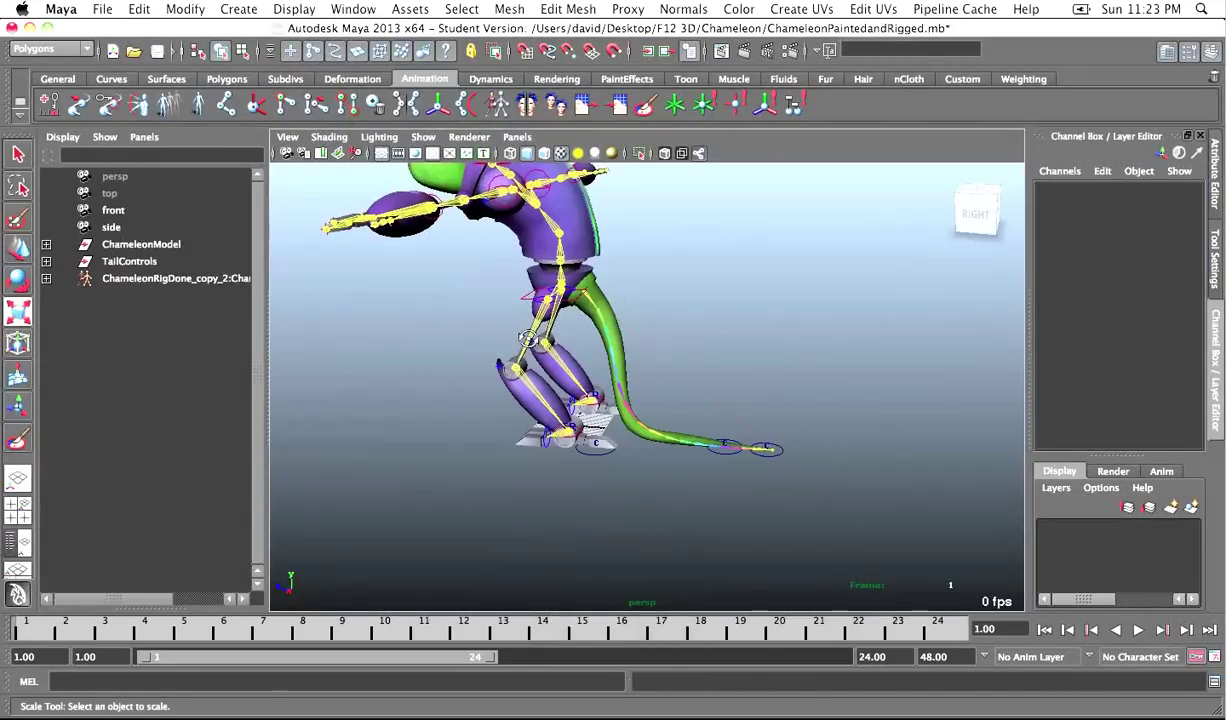
- Open the scene Ape_Cycles_w_Pistol_Oct22.ma without saving changes to the chameleon scene
{"action": "left_click_drag", "start_coordinate": [527, 340], "coordinate": [581, 415], "text": "alt"}
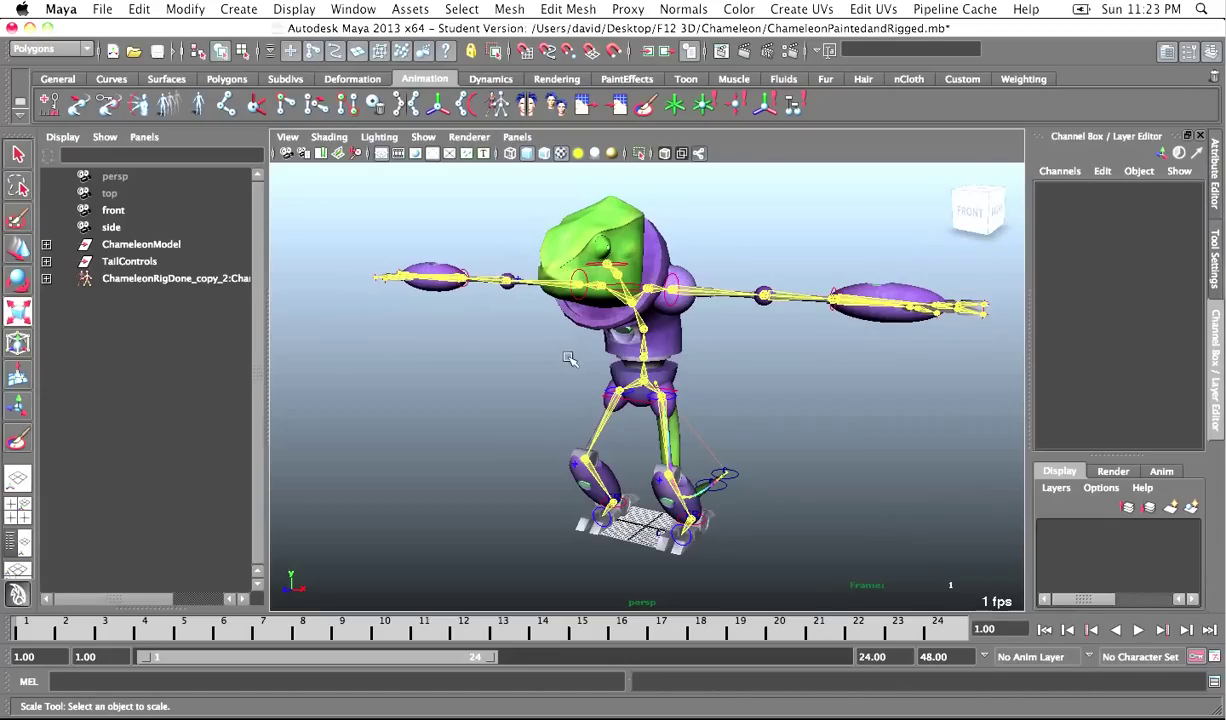
{"action": "left_click_drag", "start_coordinate": [565, 361], "coordinate": [550, 363], "text": "alt"}
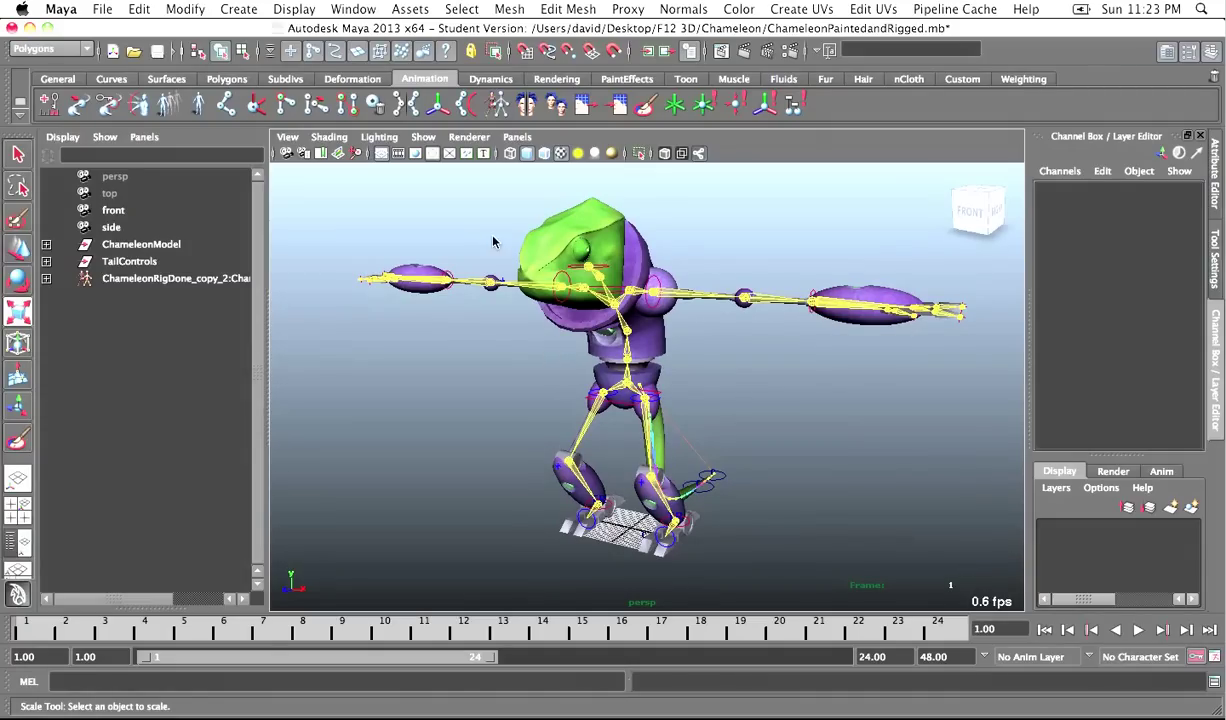
{"action": "left_click", "coordinate": [103, 8]}
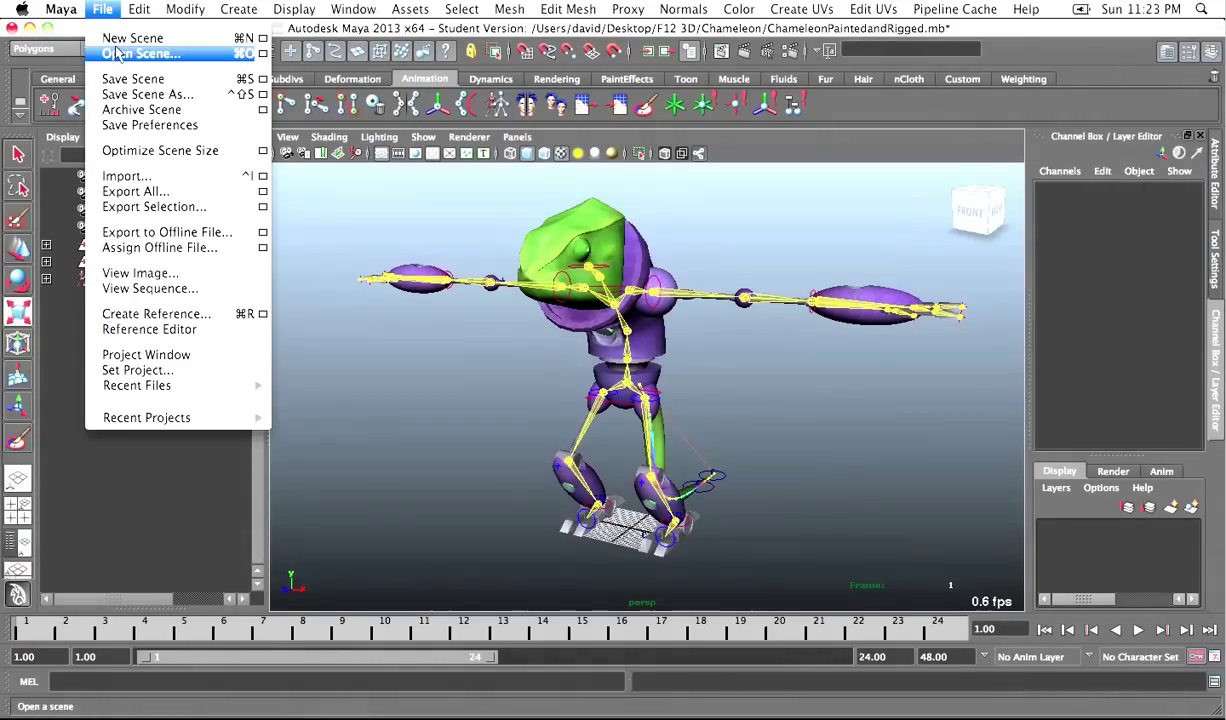
{"action": "left_click", "coordinate": [115, 51]}
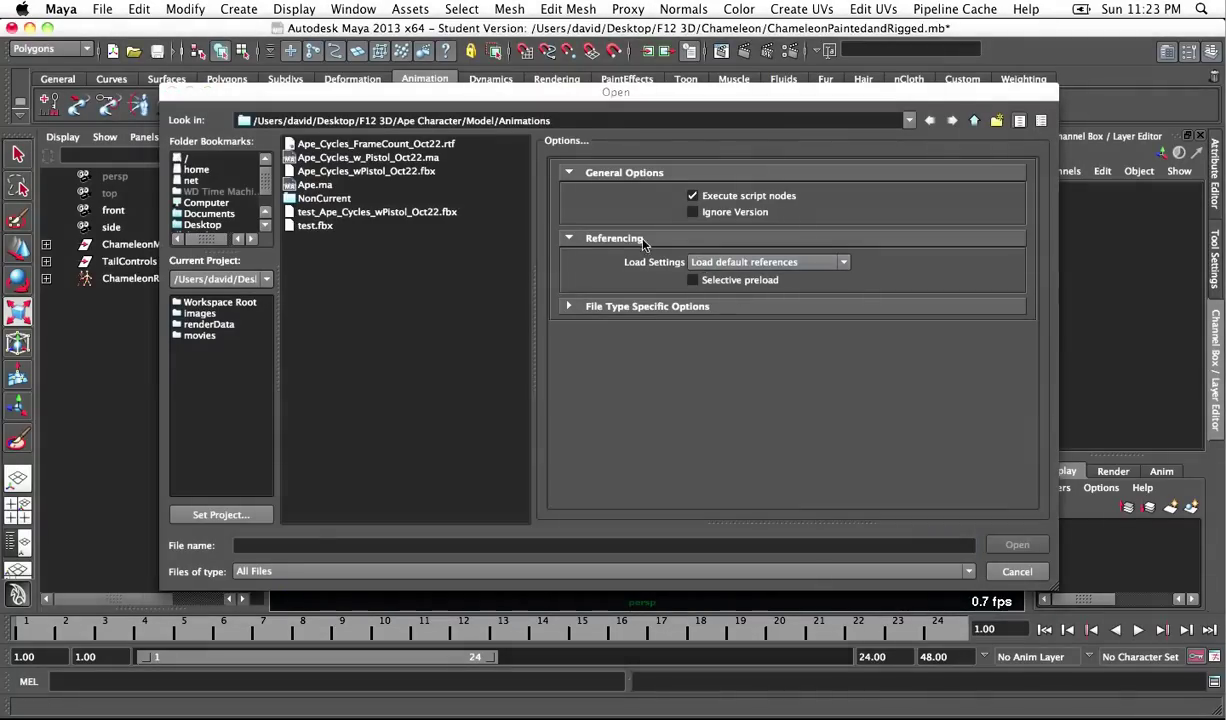
{"action": "double_click", "coordinate": [360, 158]}
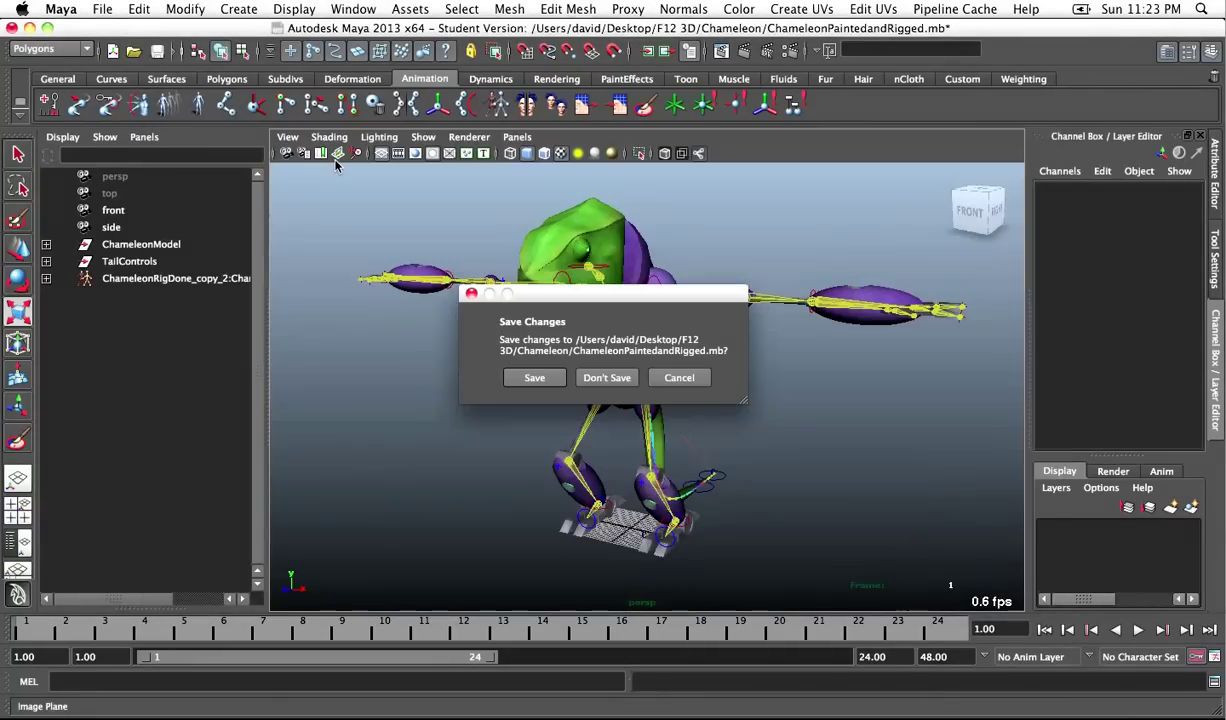
{"action": "left_click", "coordinate": [597, 375]}
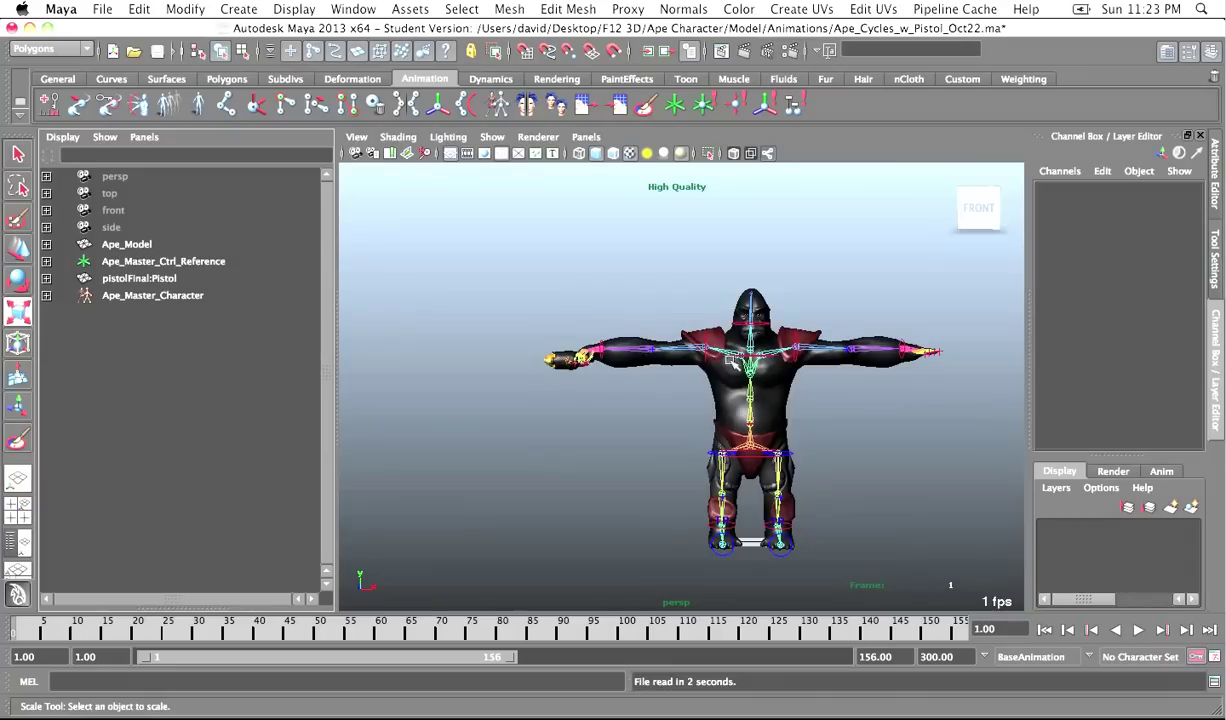
- Play and scrub through the ape's animation to review its motion cycles, and return to frame 1
{"action": "scroll", "coordinate": [600, 340], "scroll_direction": "up", "scroll_amount": 2}
{"action": "key", "text": "r"}
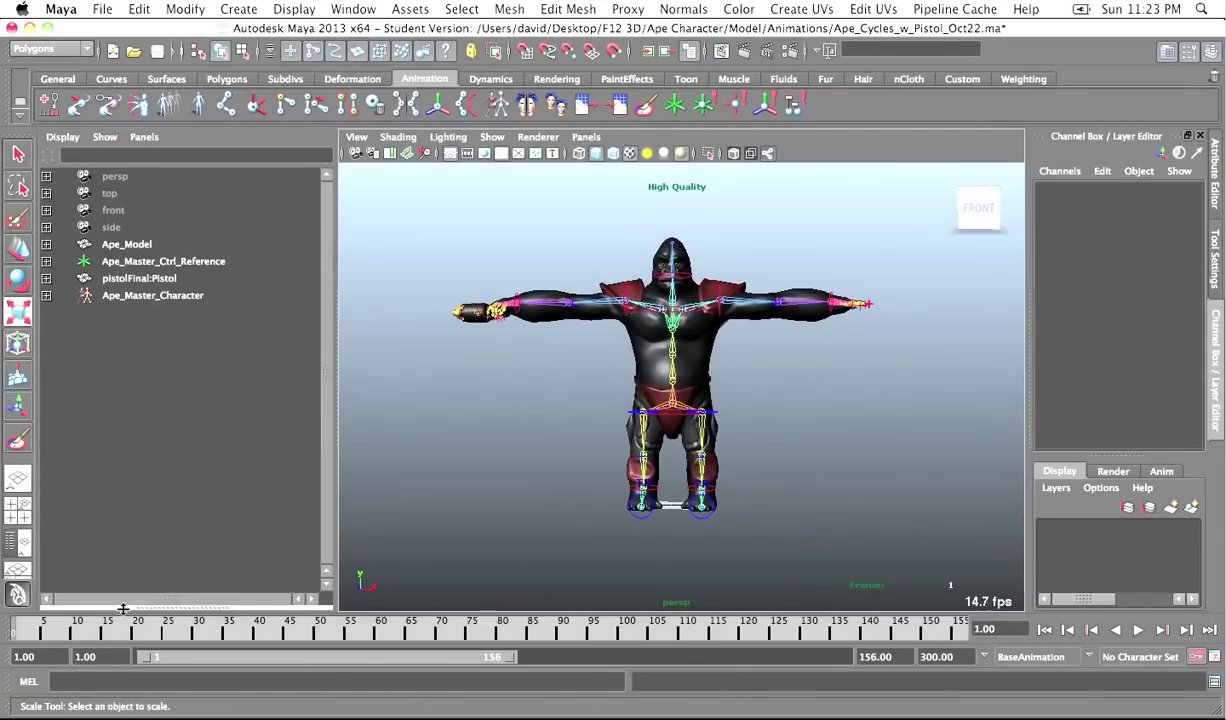
{"action": "key", "text": "alt+v"}
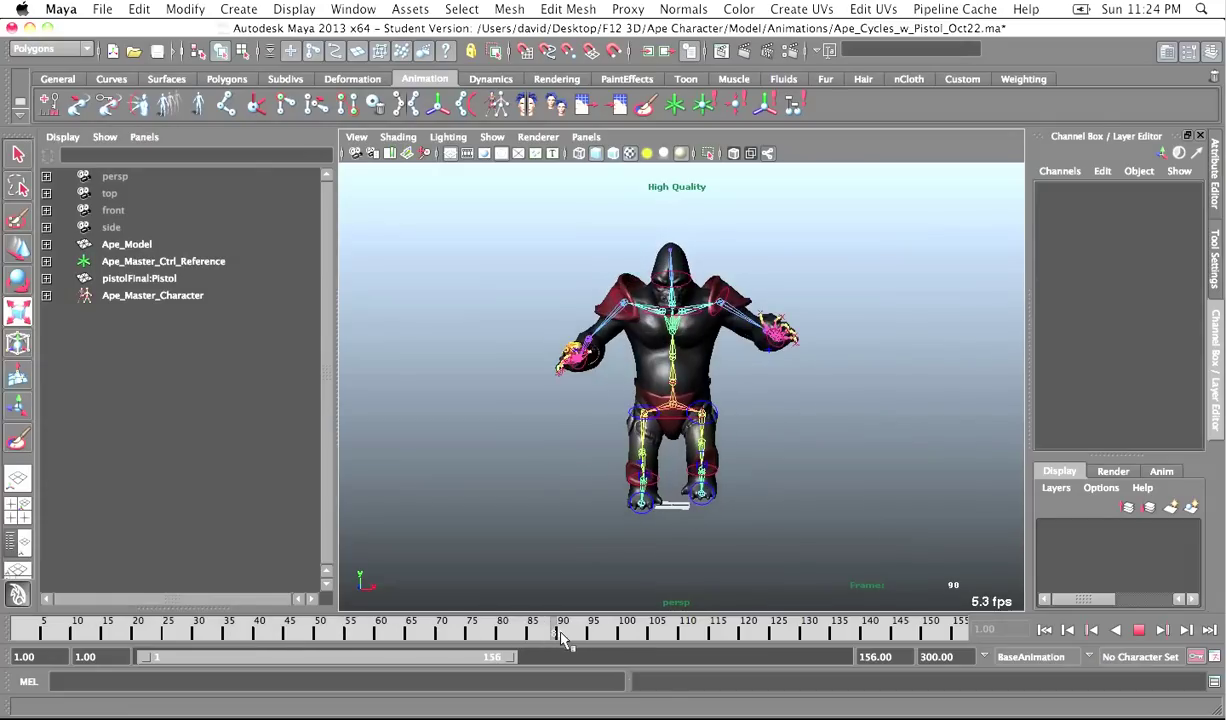
{"action": "left_click", "coordinate": [424, 630]}
{"action": "left_click_drag", "start_coordinate": [456, 646], "coordinate": [820, 640]}
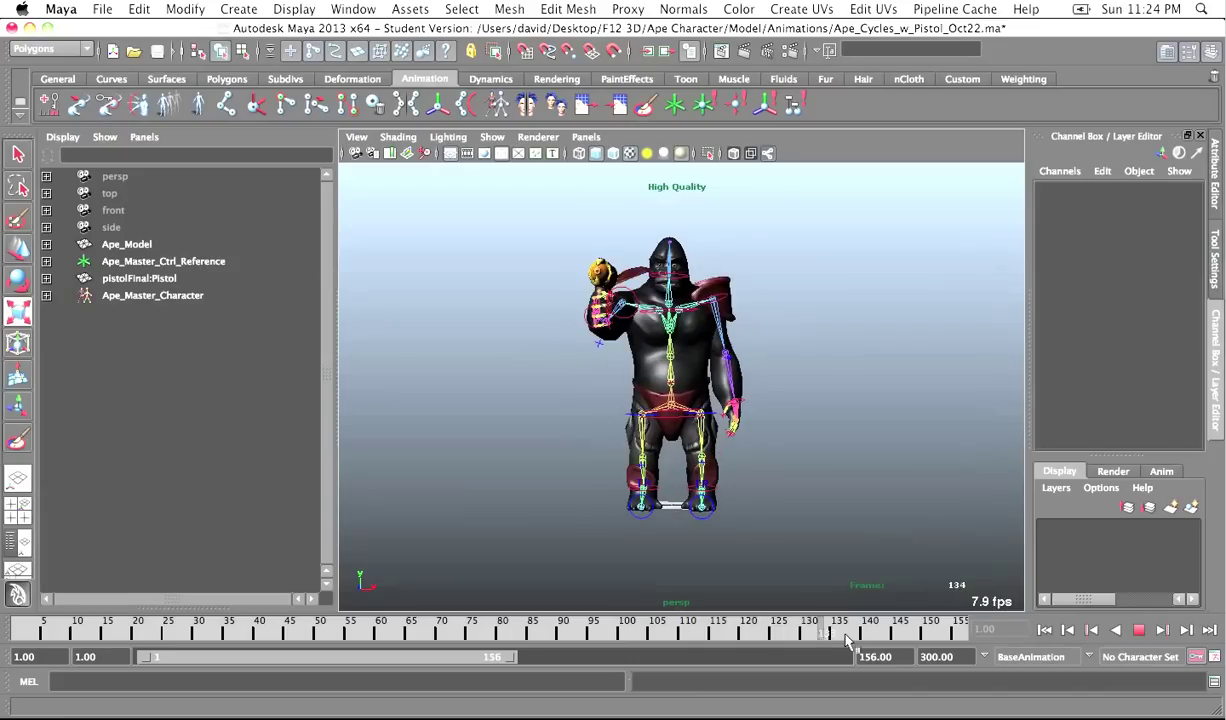
{"action": "left_click", "coordinate": [557, 637]}
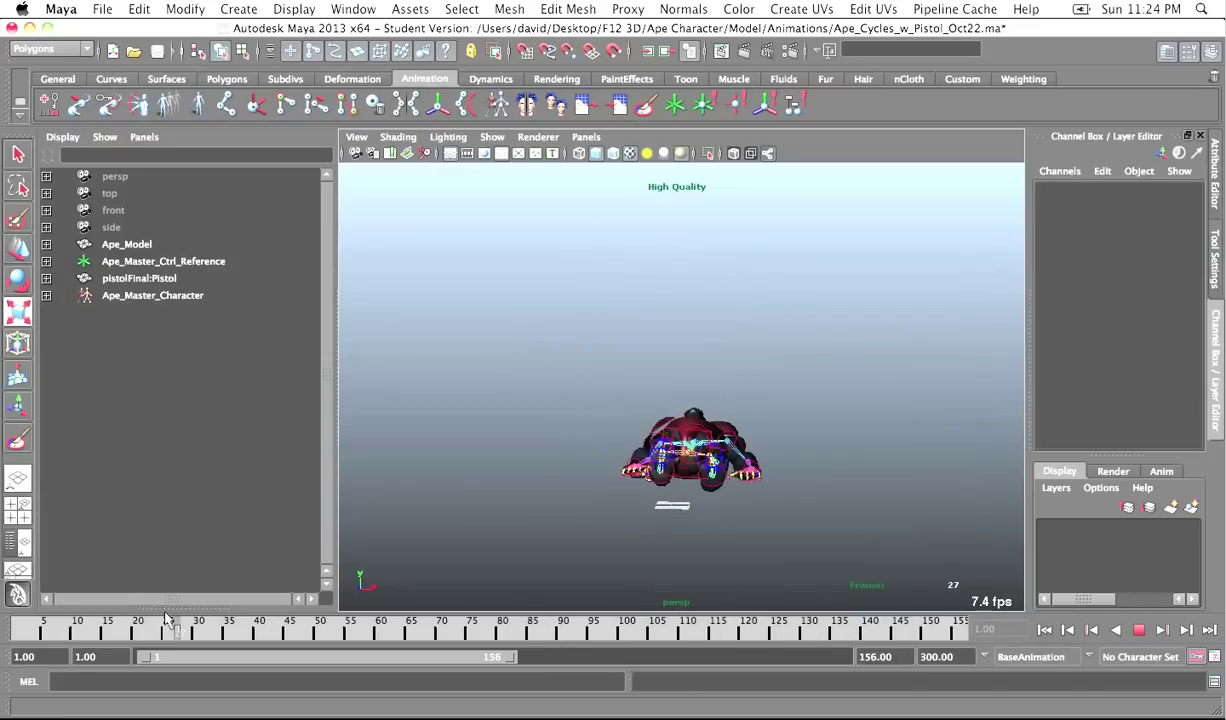
{"action": "left_click", "coordinate": [17, 630]}
- Select Ape_Master_Character, open the HumanIK character controls for it, and clear the selection
{"action": "left_click", "coordinate": [125, 297]}
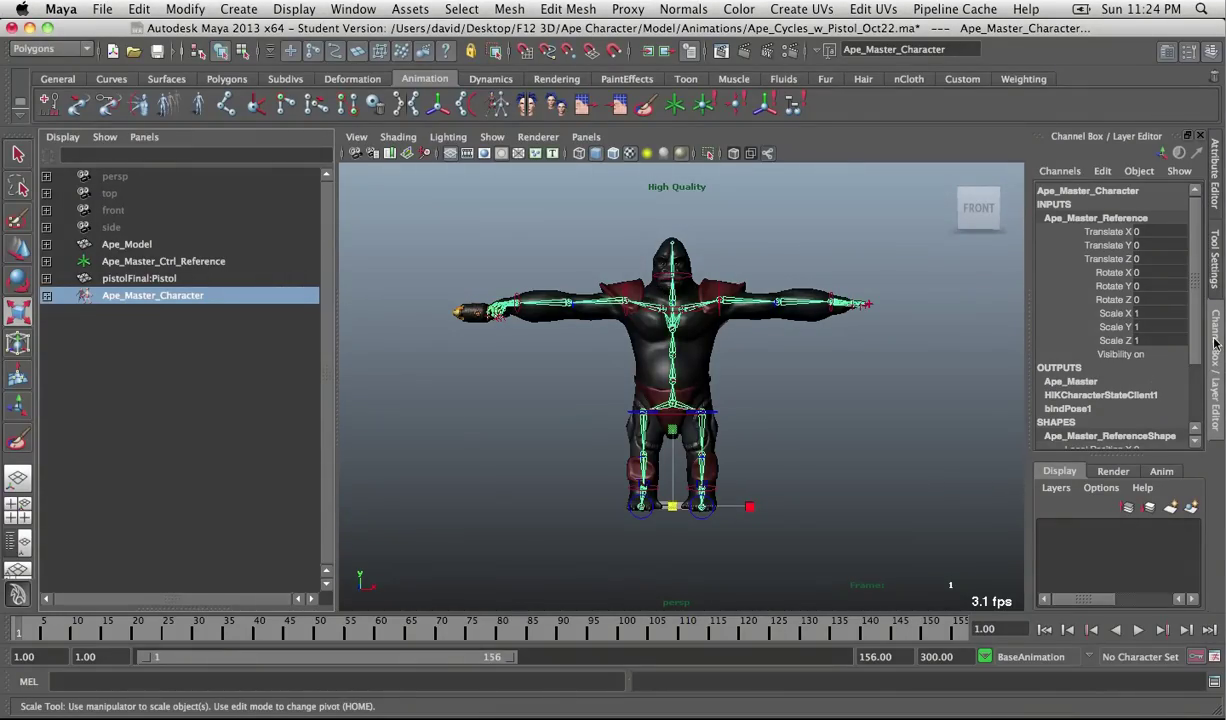
{"action": "left_click", "coordinate": [355, 9]}
{"action": "mouse_move", "coordinate": [371, 72]}
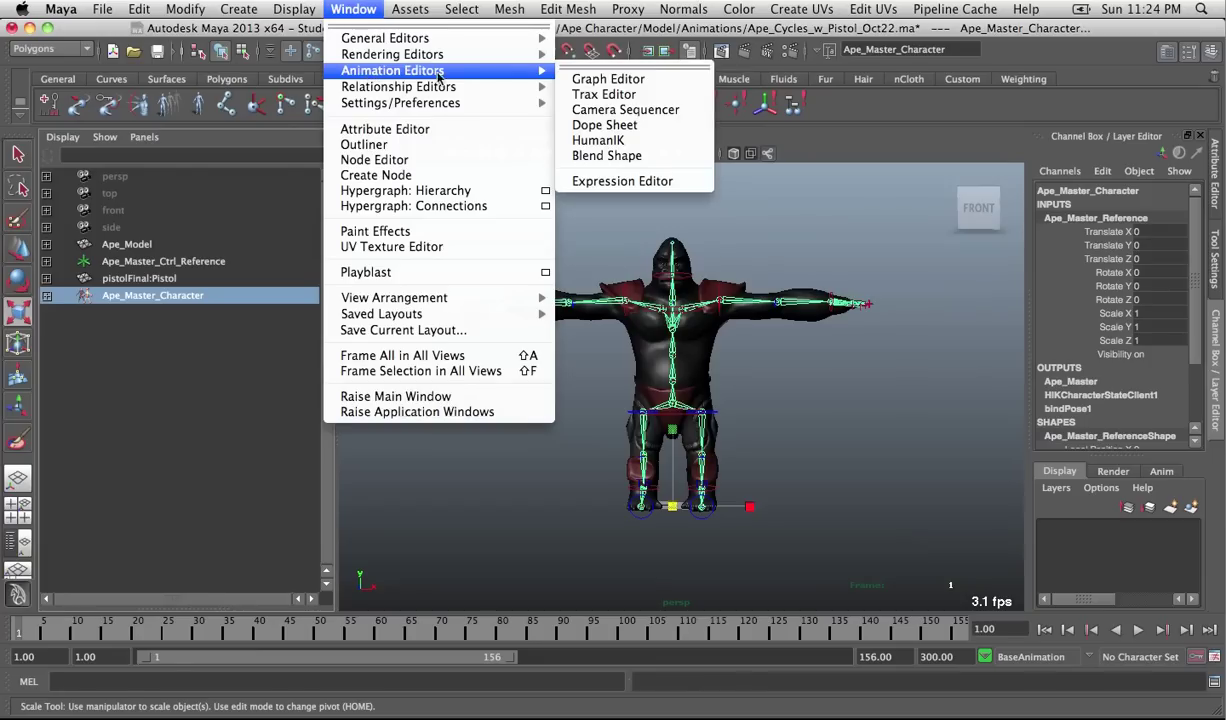
{"action": "left_click", "coordinate": [600, 140]}
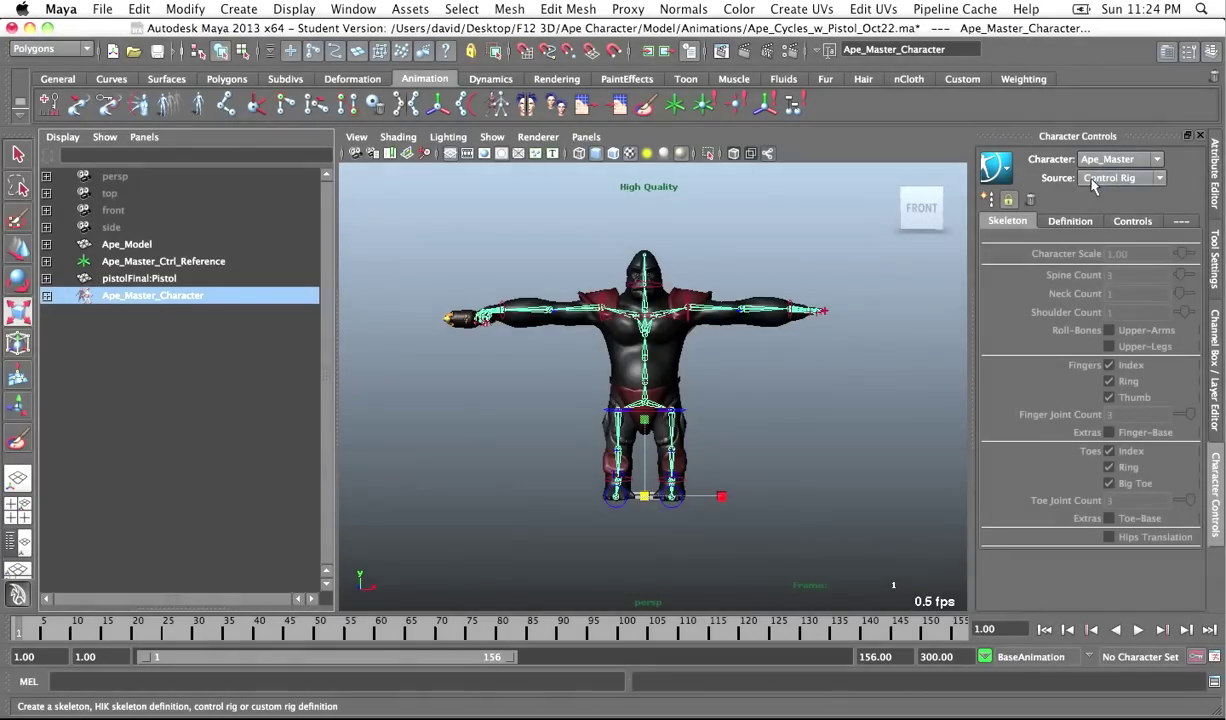
{"action": "left_click", "coordinate": [470, 229]}
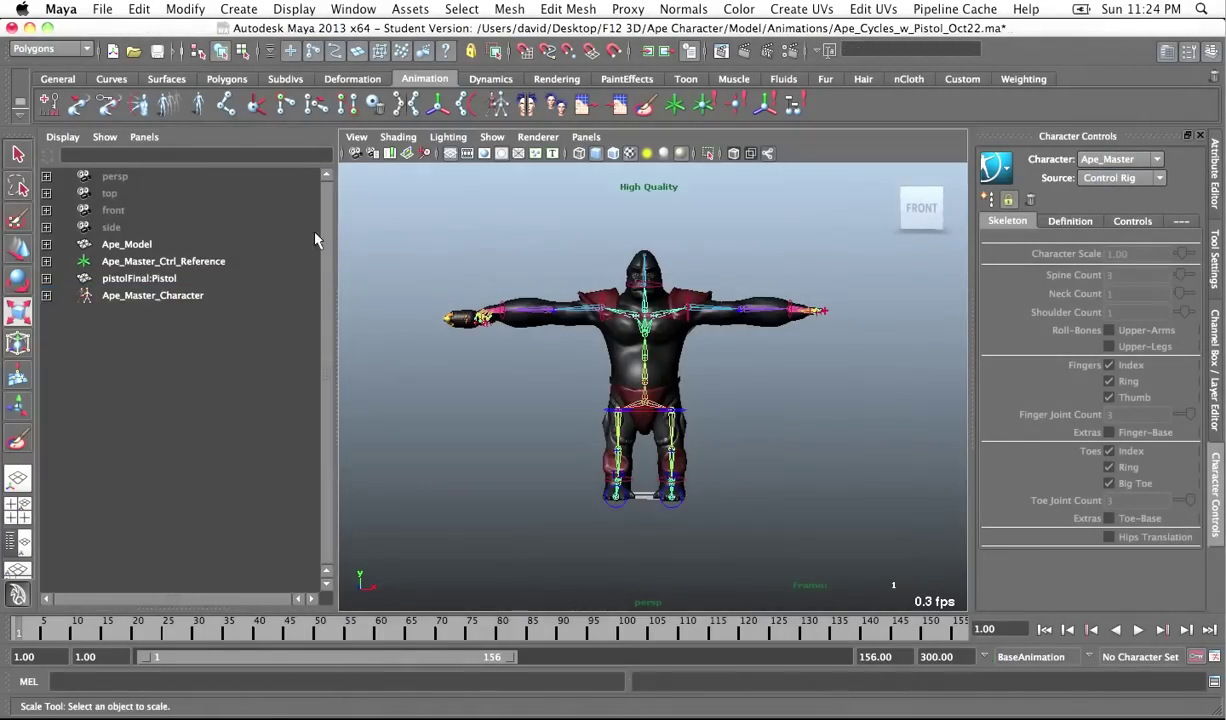
- Reopen the recent scene ChameleonPaintedandRigged.mb without saving the ape scene, and view the whole chameleon from the front
{"action": "left_click", "coordinate": [102, 9]}
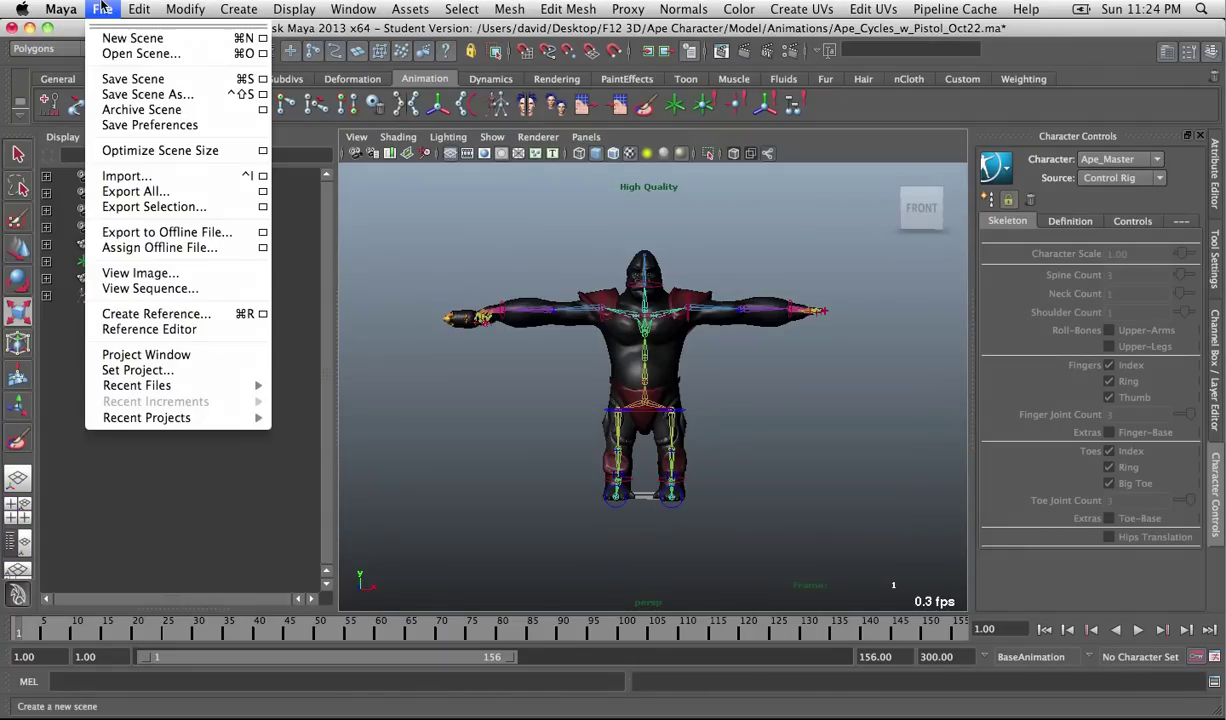
{"action": "mouse_move", "coordinate": [160, 387]}
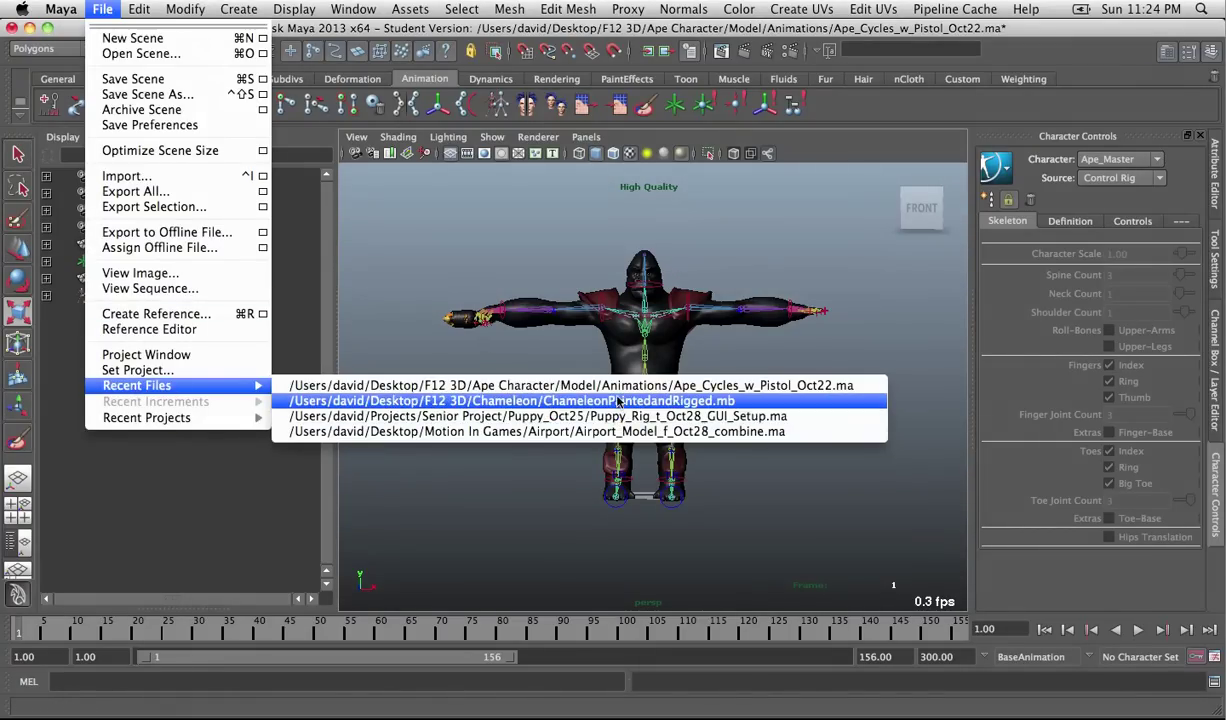
{"action": "left_click", "coordinate": [590, 400]}
{"action": "left_click", "coordinate": [612, 380]}
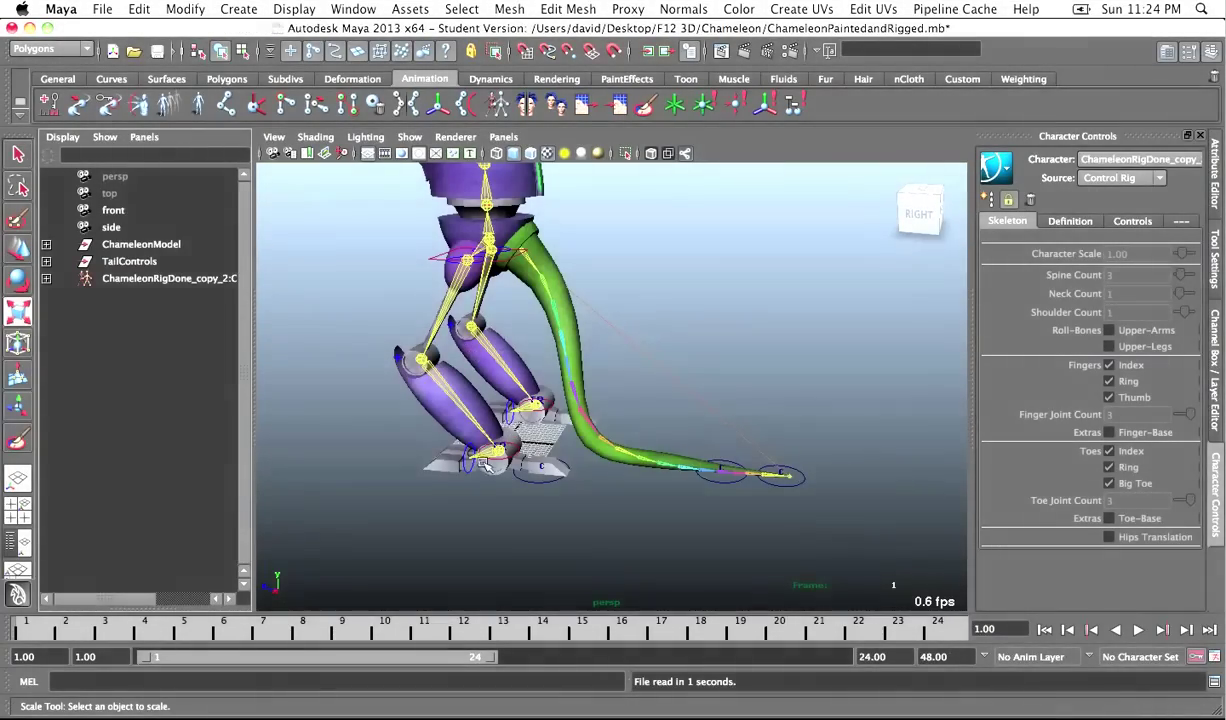
{"action": "left_click_drag", "start_coordinate": [440, 400], "coordinate": [530, 398], "text": "alt"}
- Import Ape_Cycles_w_Pistol_Oct22.ma into the chameleon scene and preview the ape's animation beside the chameleon
{"action": "left_click", "coordinate": [96, 9]}
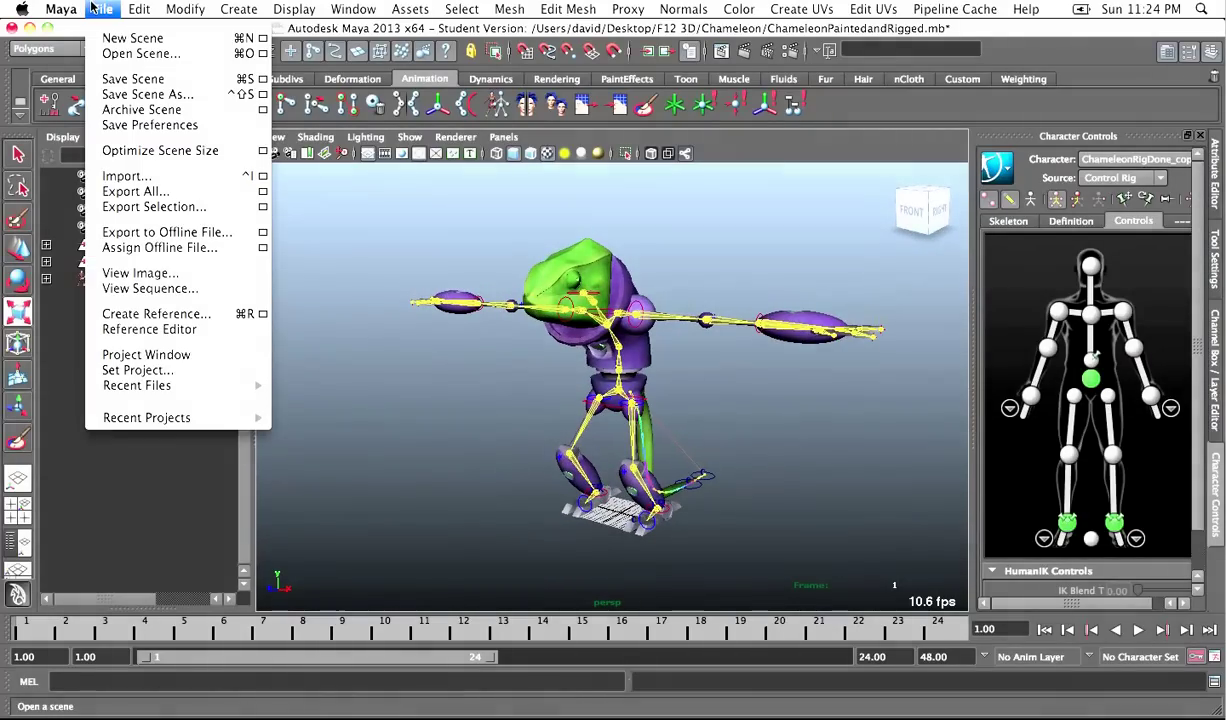
{"action": "left_click", "coordinate": [126, 176]}
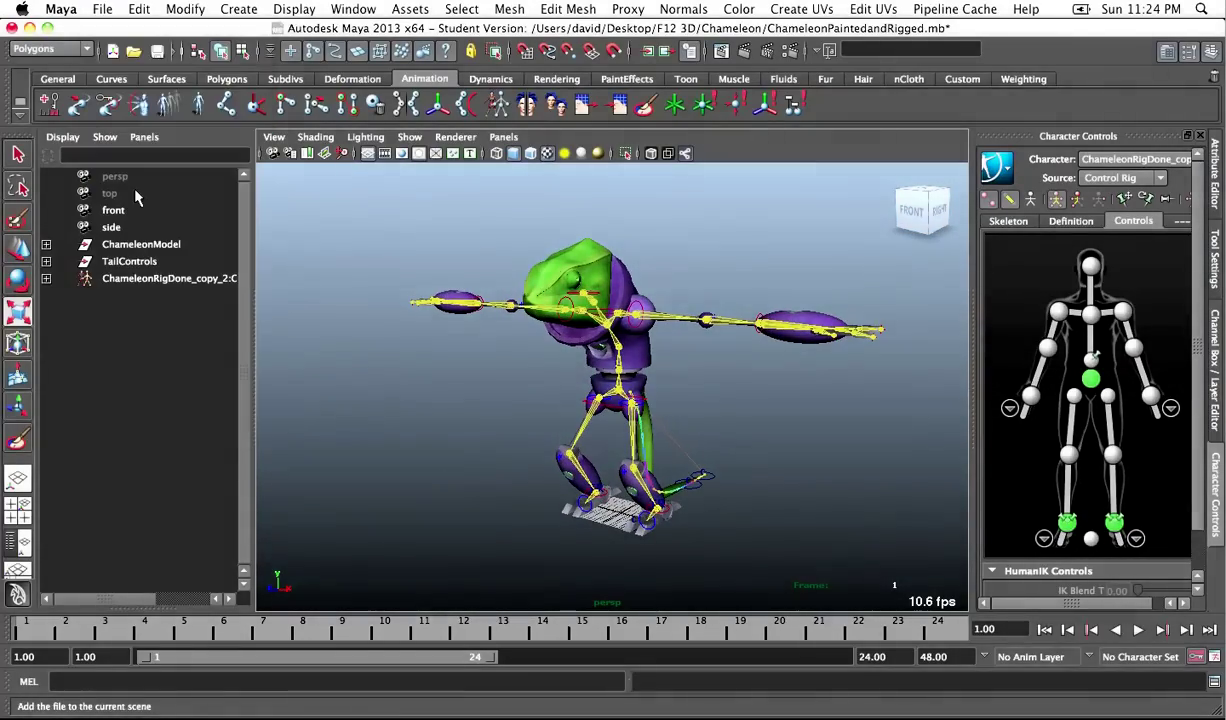
{"action": "left_click", "coordinate": [318, 157]}
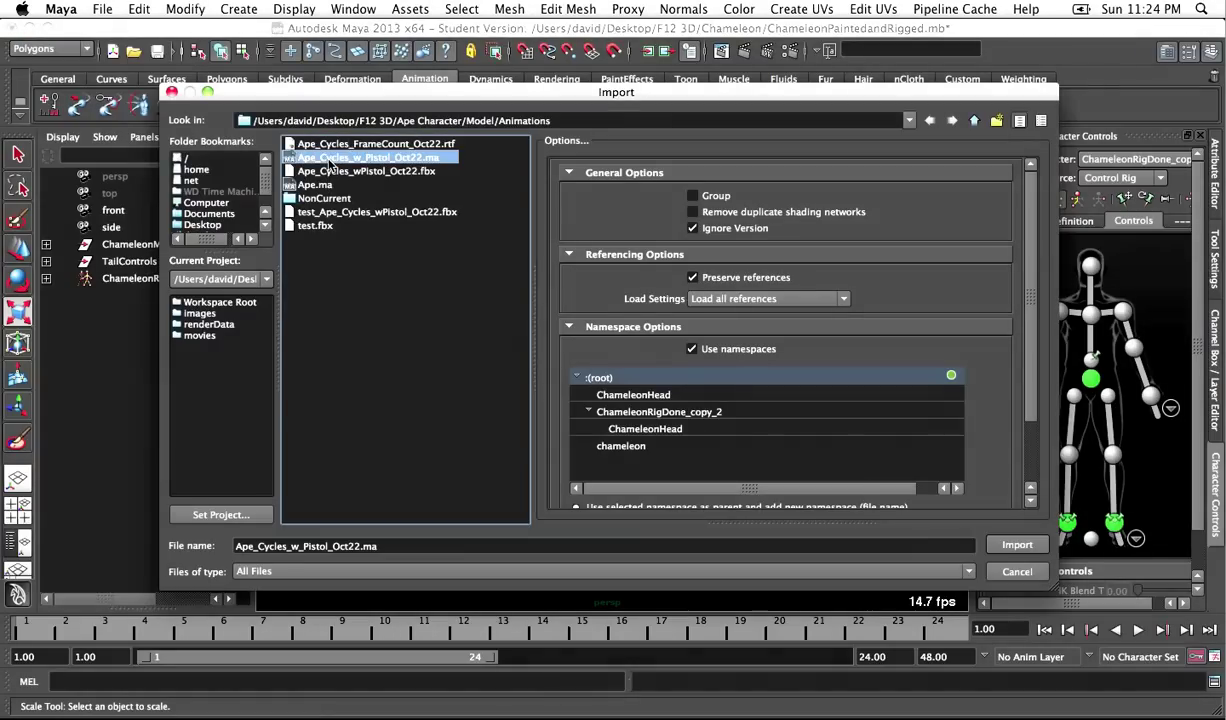
{"action": "left_click", "coordinate": [1013, 546]}
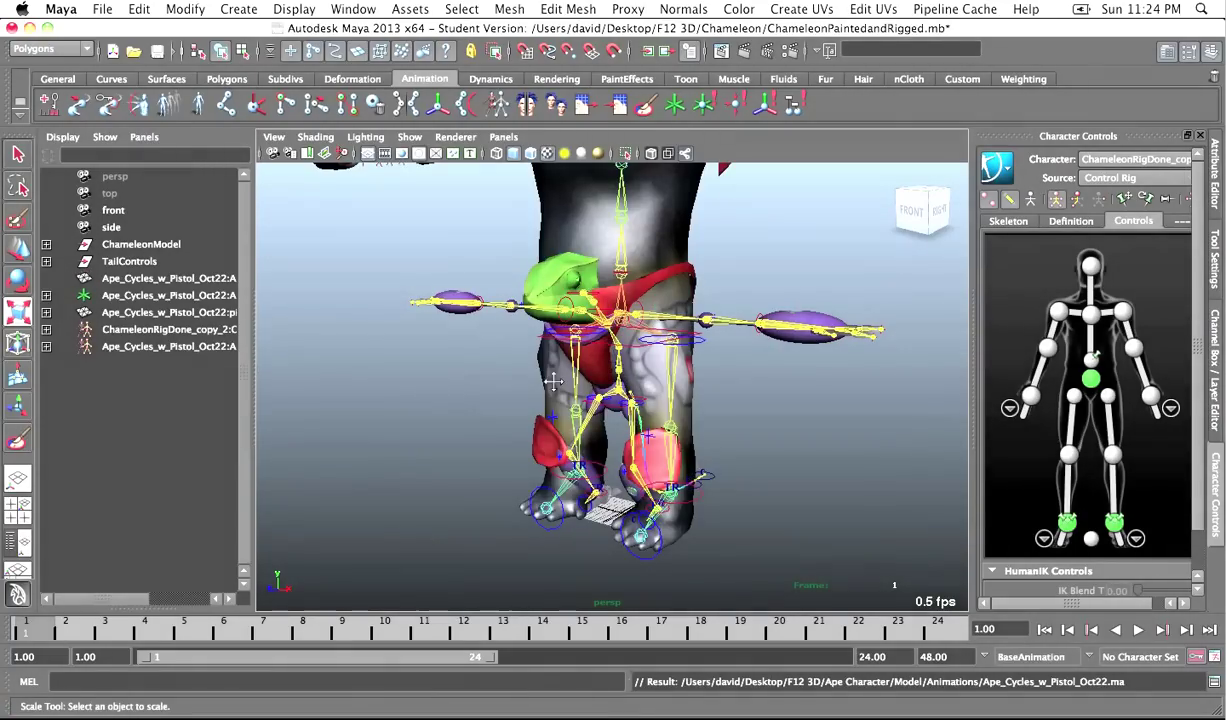
{"action": "scroll", "coordinate": [481, 410], "scroll_direction": "down", "scroll_amount": 5}
{"action": "left_click_drag", "start_coordinate": [500, 410], "coordinate": [535, 408], "text": "alt"}
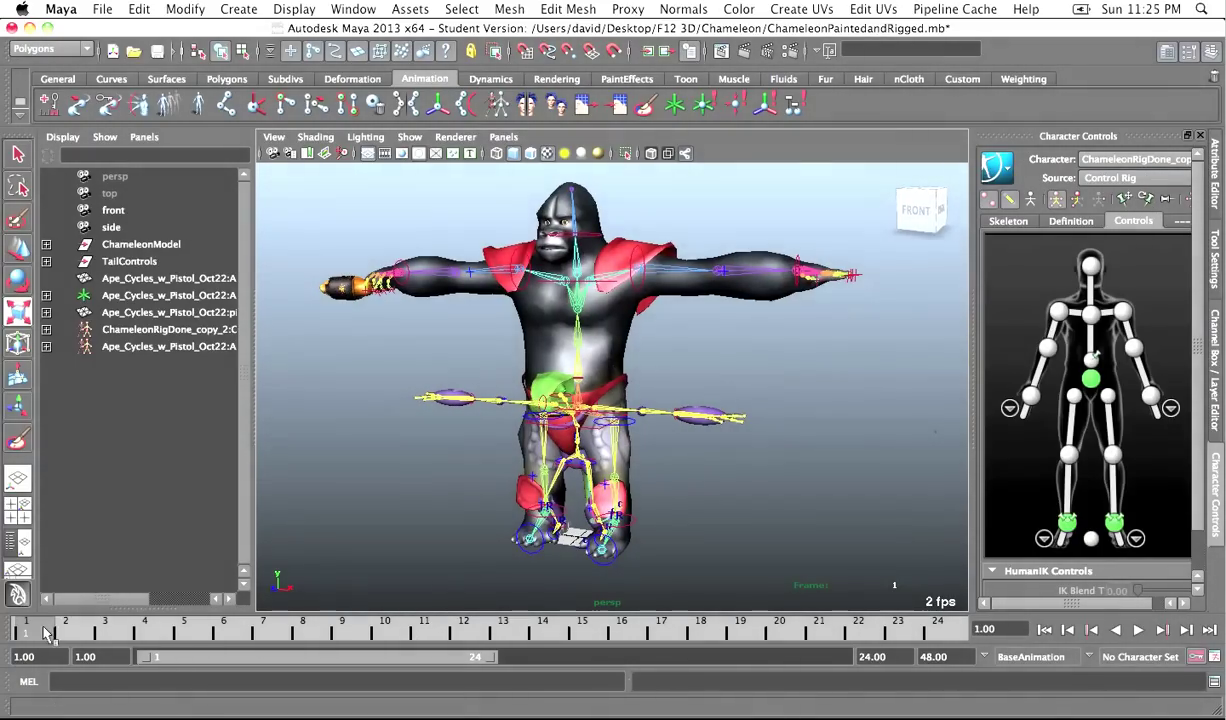
{"action": "key", "text": "alt+v"}
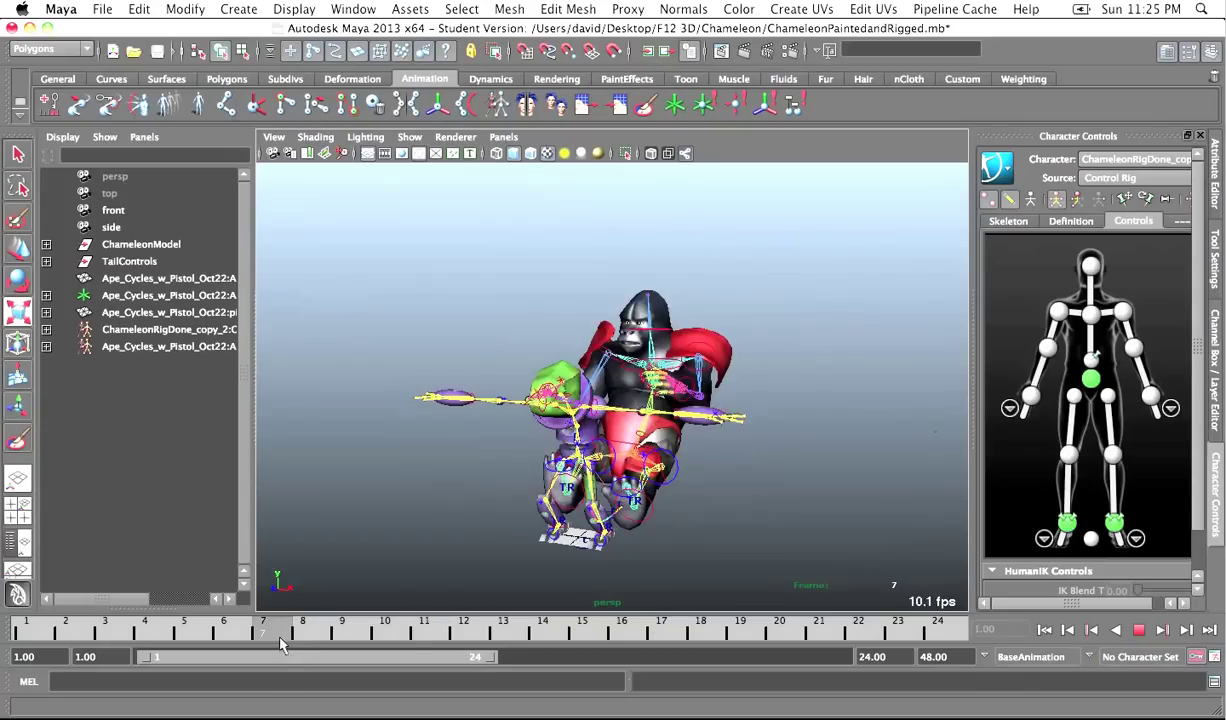
{"action": "key", "text": "alt+v"}
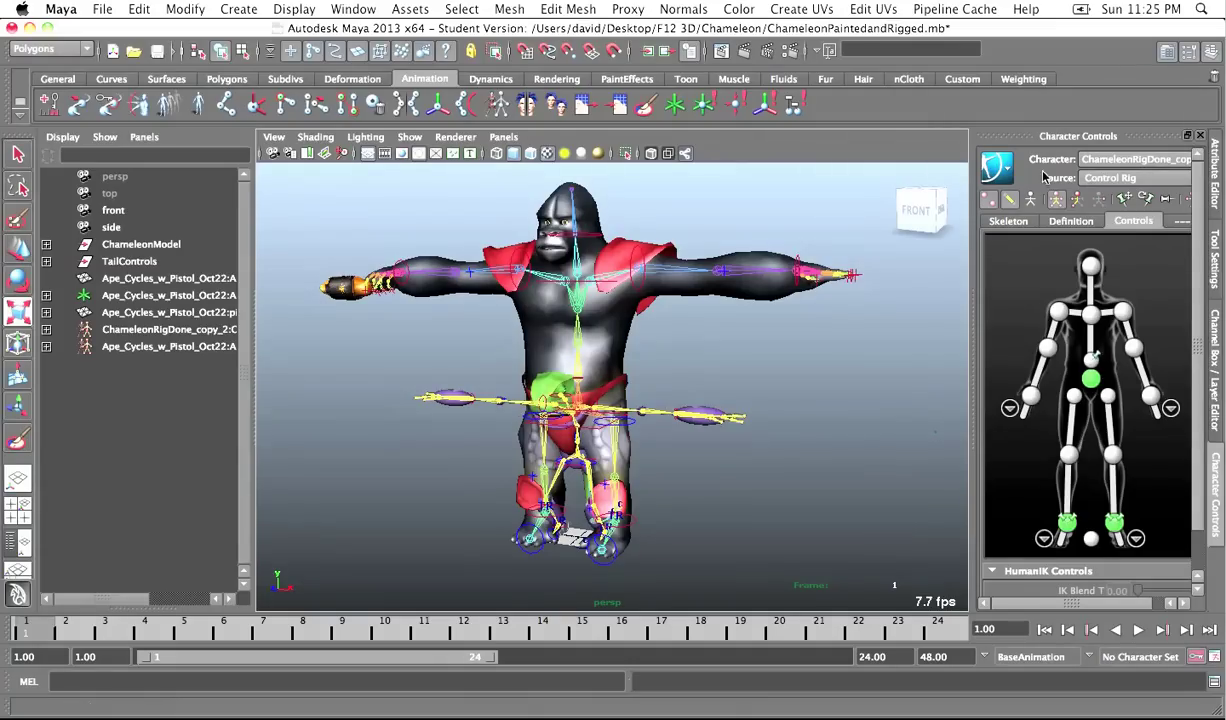
- Set the chameleon character's HumanIK source to the imported Ape_Cycles_w_Pistol_Oct22 ape character and preview the retargeted motion, returning to frame 1
{"action": "left_click", "coordinate": [1135, 180]}
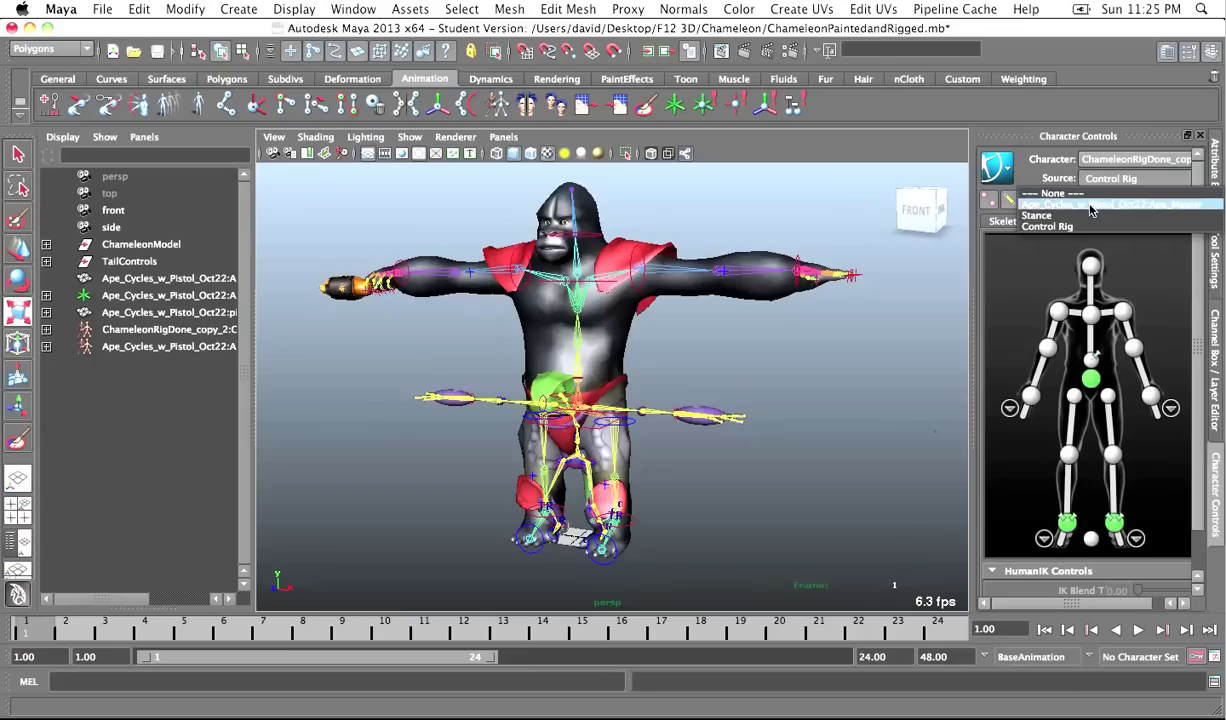
{"action": "left_click", "coordinate": [1092, 206]}
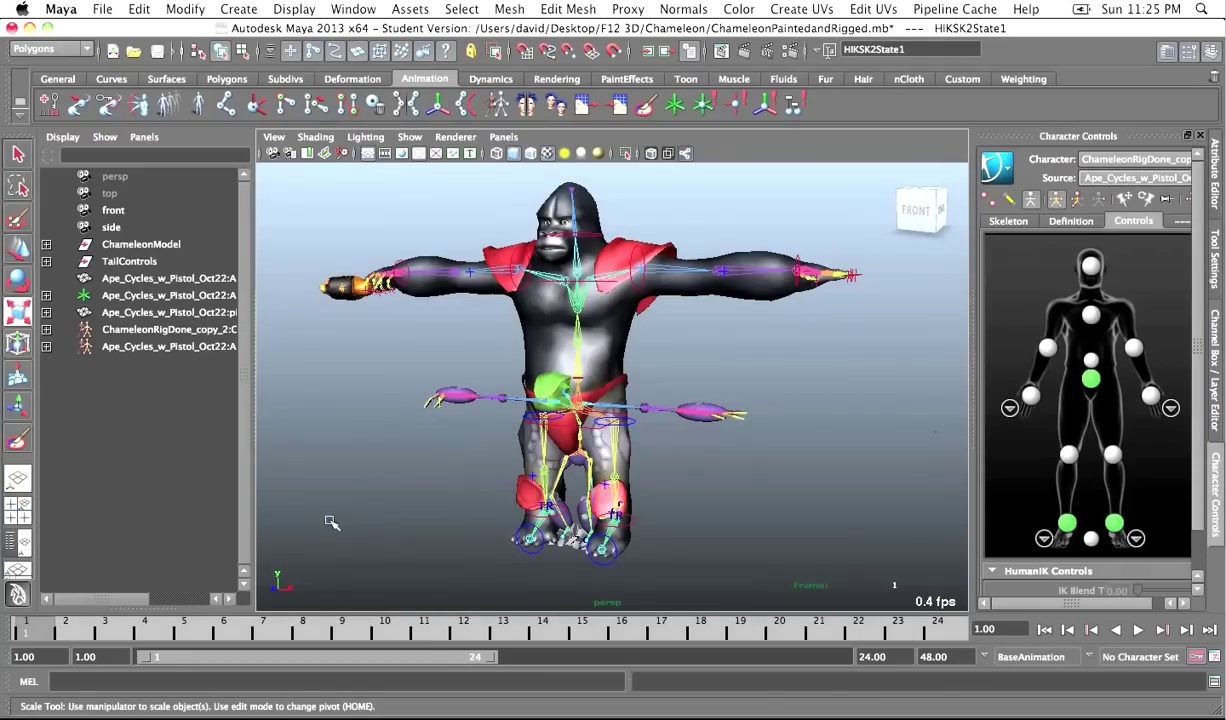
{"action": "key", "text": "alt+v"}
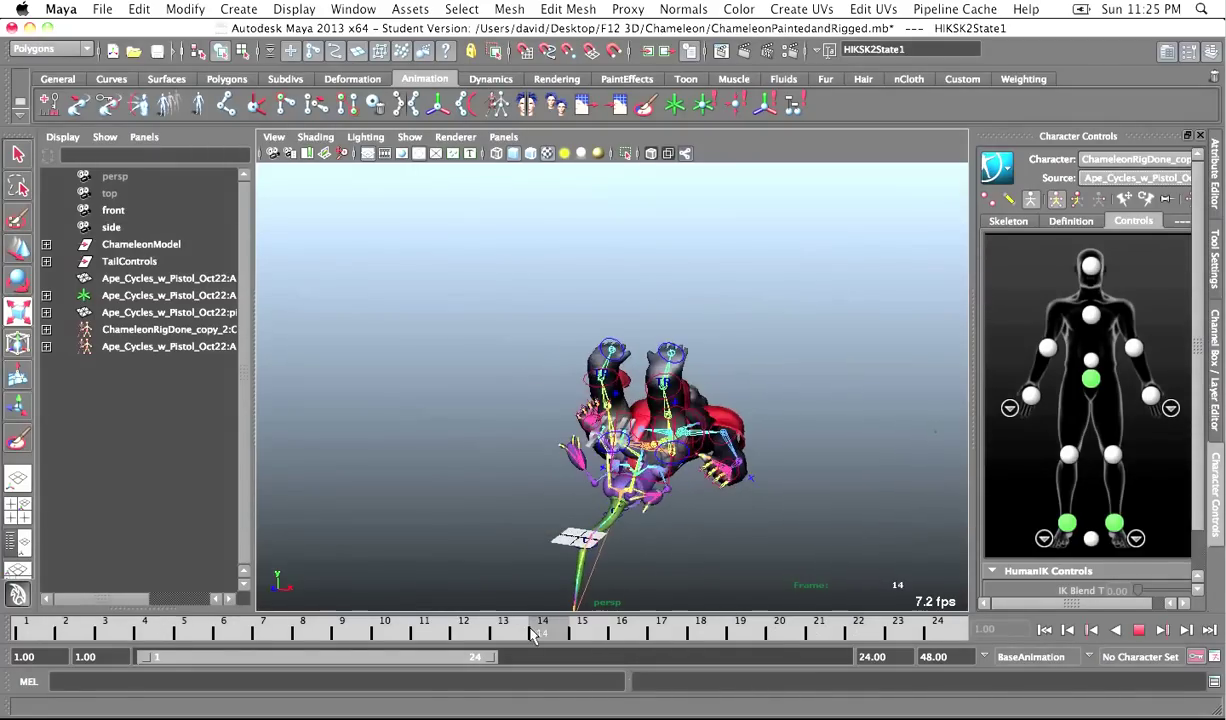
{"action": "left_click_drag", "start_coordinate": [533, 637], "coordinate": [148, 651]}
{"action": "left_click", "coordinate": [38, 648]}
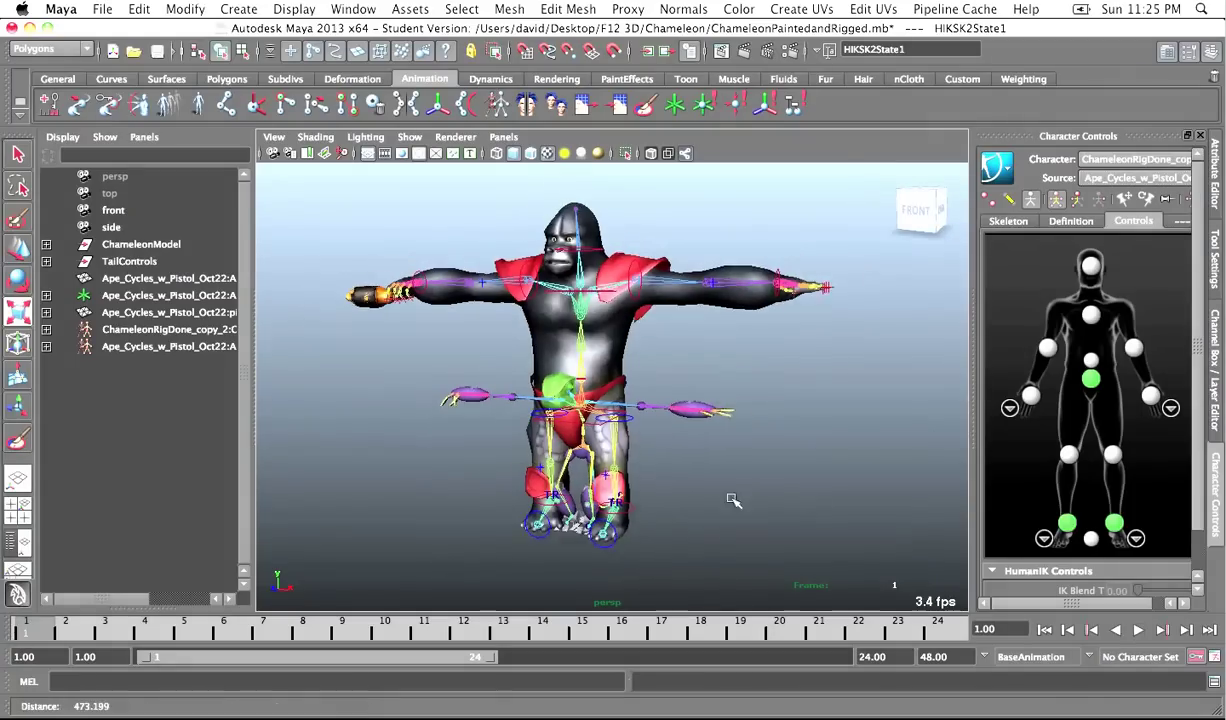
- Select the ape's chest control, extend the playback range's end to frame 156, and preview the animation before returning to frame 1
{"action": "right_click_drag", "start_coordinate": [731, 501], "coordinate": [640, 505], "text": "alt"}
{"action": "left_click_drag", "start_coordinate": [640, 505], "coordinate": [600, 508], "text": "alt"}
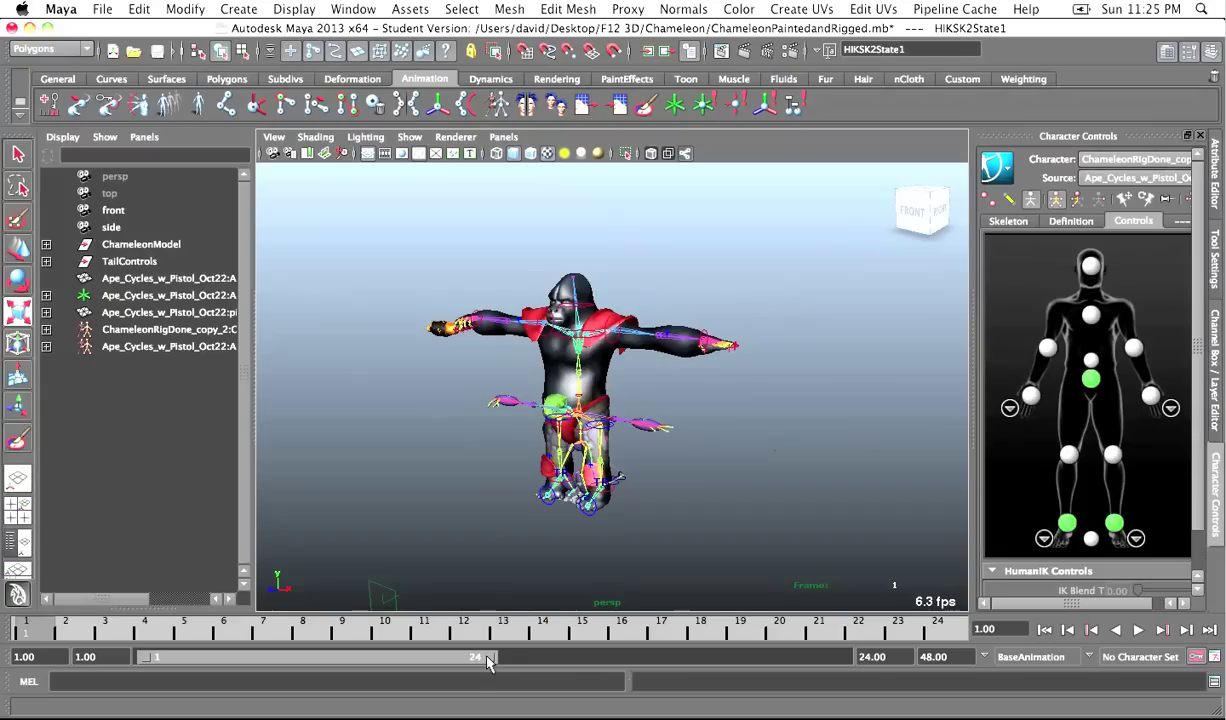
{"action": "left_click_drag", "start_coordinate": [488, 660], "coordinate": [838, 657]}
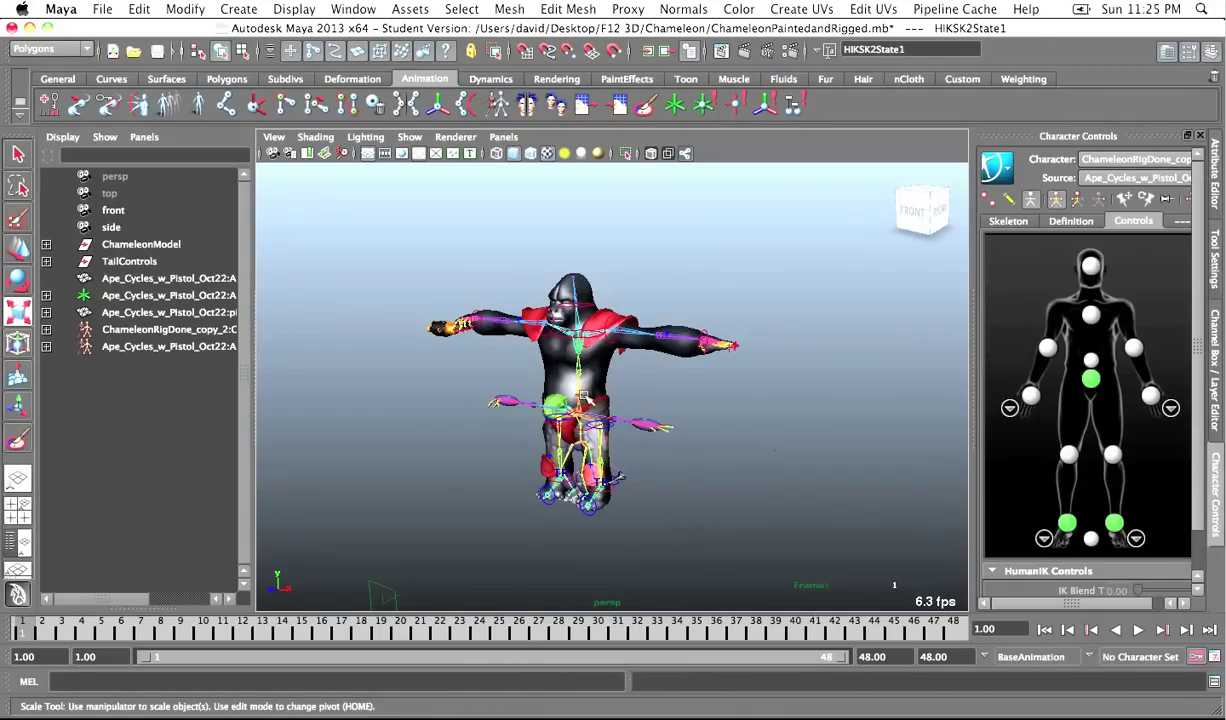
{"action": "left_click", "coordinate": [585, 398]}
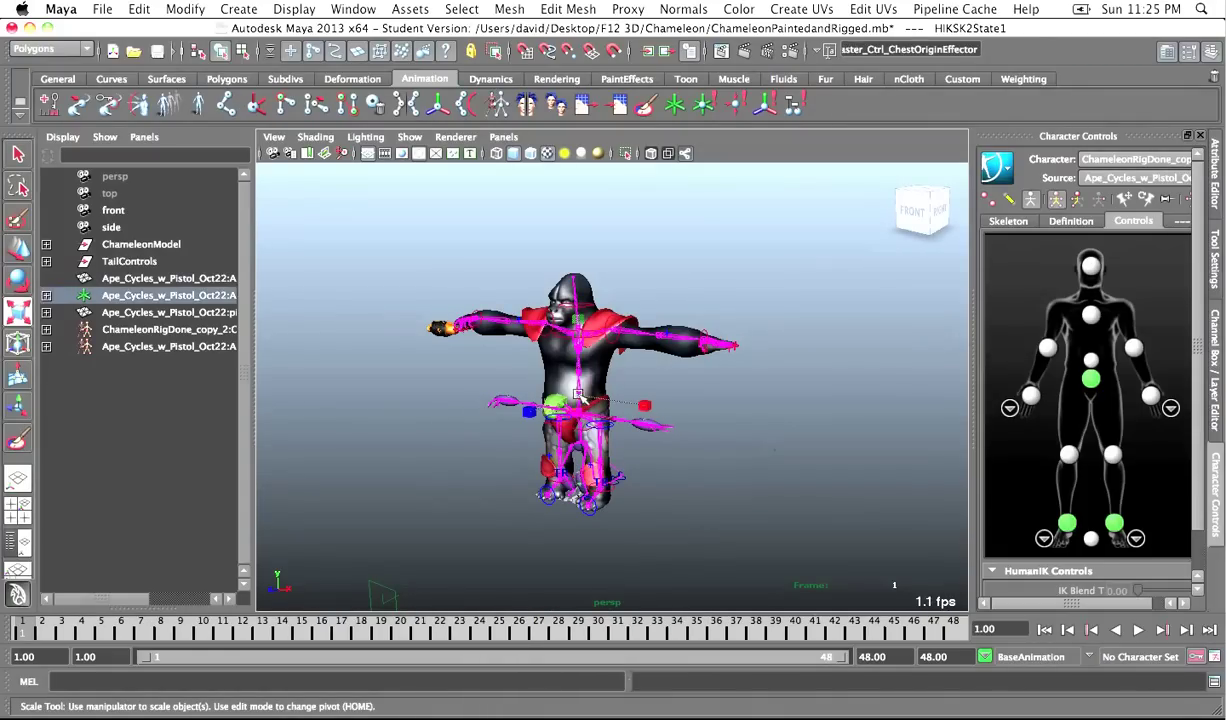
{"action": "double_click", "coordinate": [872, 656]}
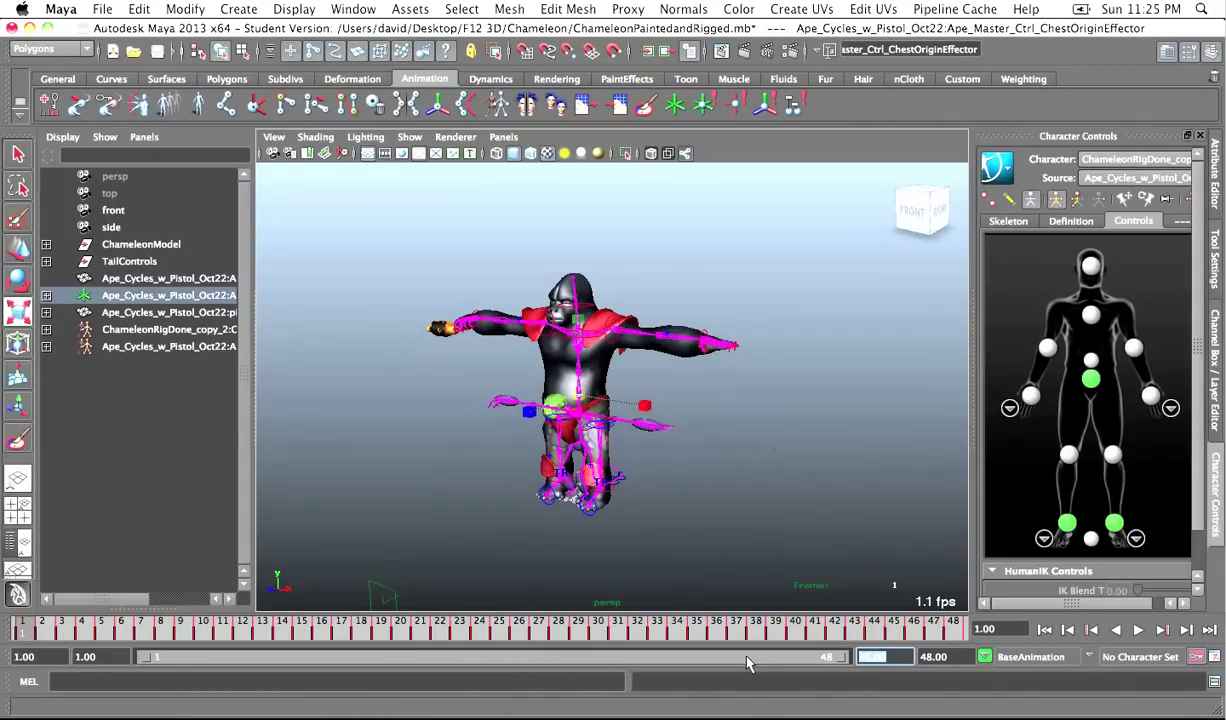
{"action": "type", "text": "156"}
{"action": "key", "text": "Return"}
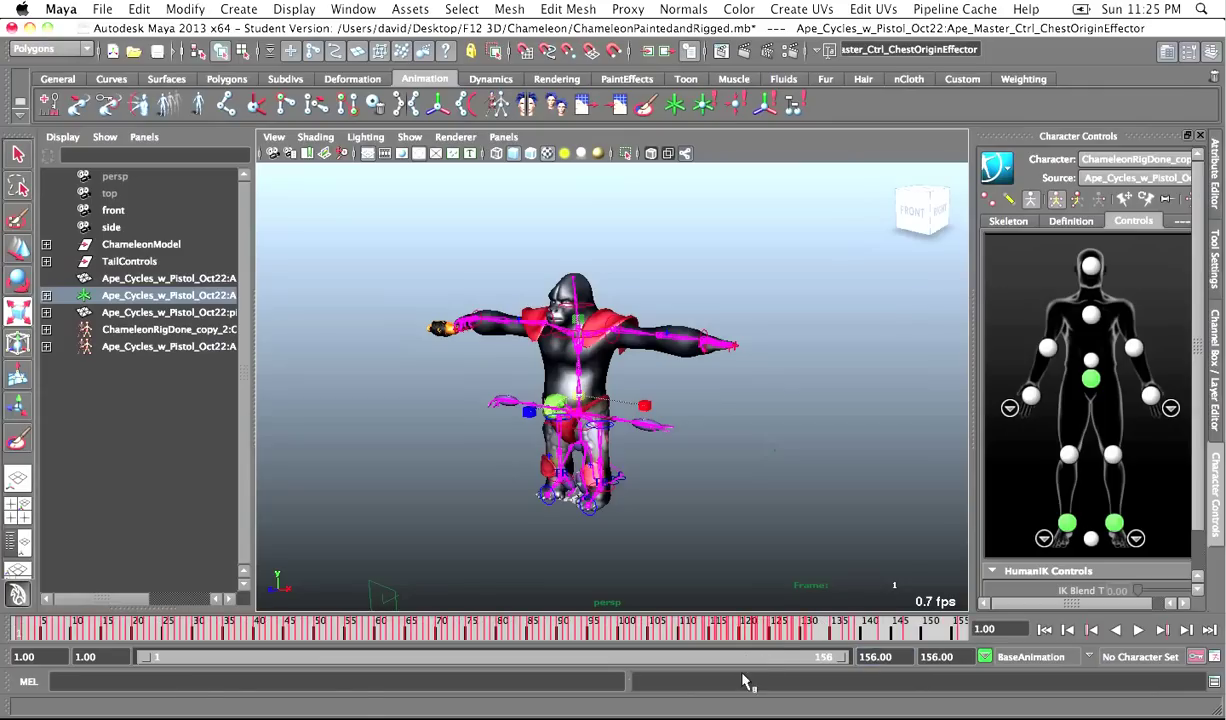
{"action": "key", "text": "alt+v"}
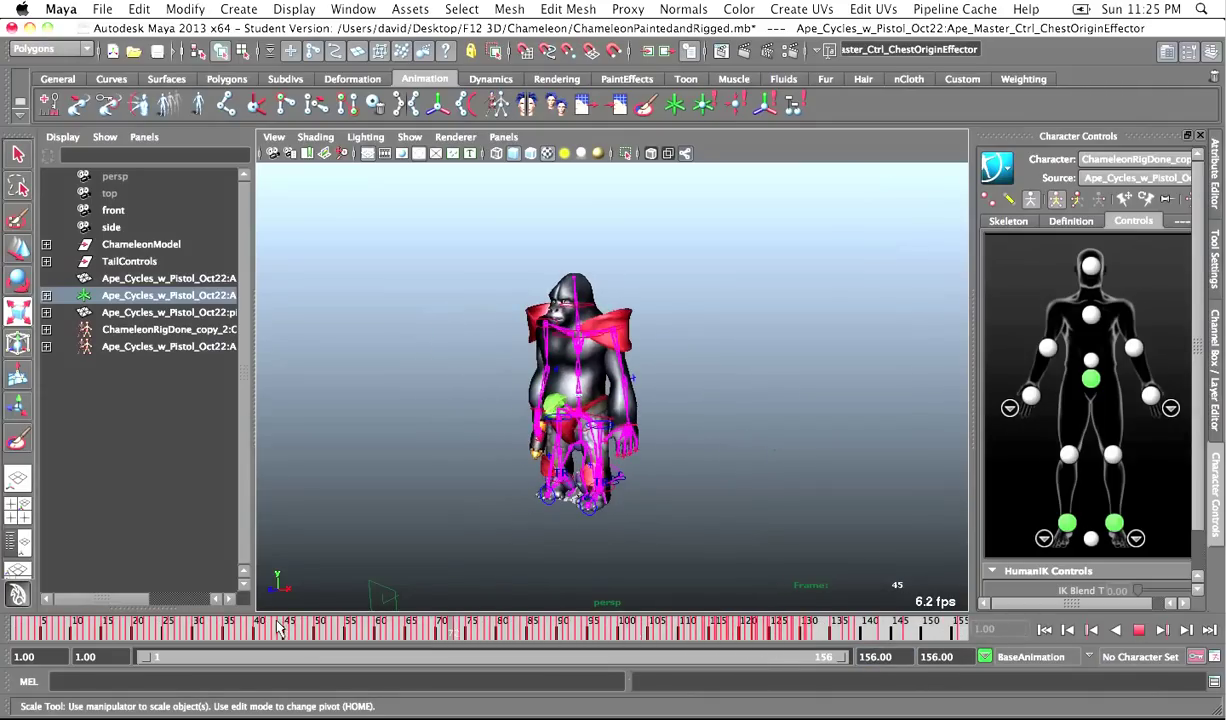
{"action": "key", "text": "alt+shift+v"}
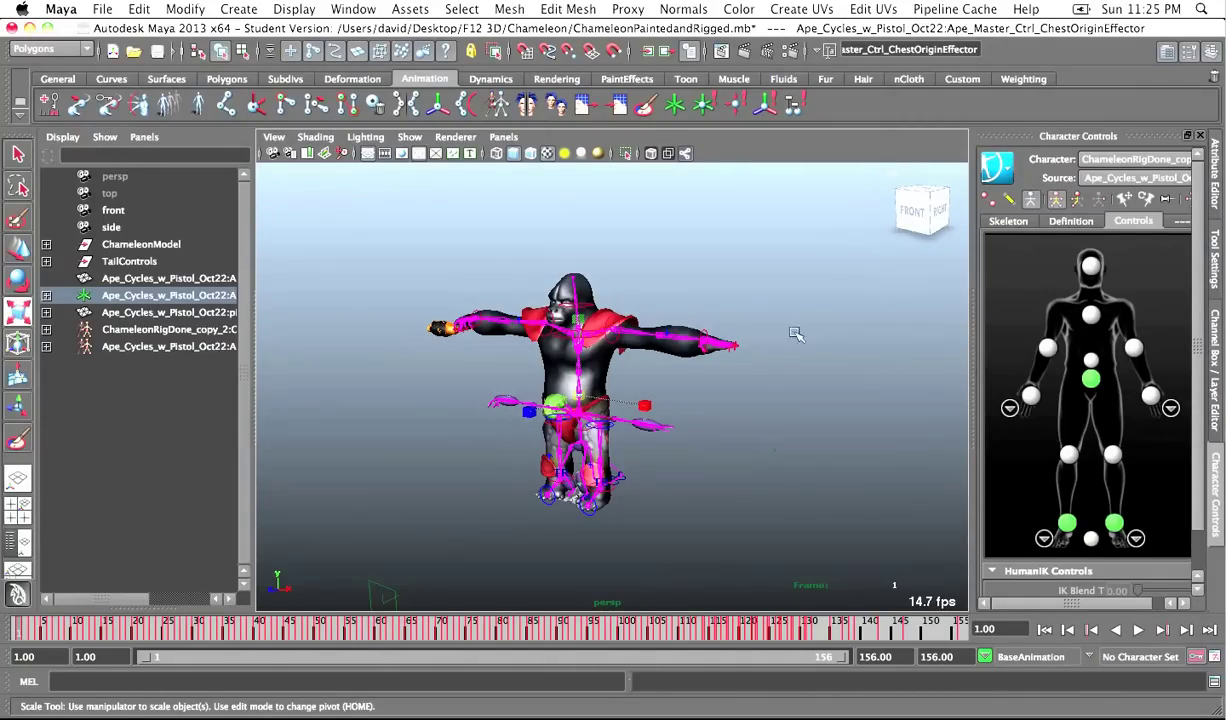
- Bake the retargeted ape animation onto the chameleon character's HumanIK control rig
{"action": "left_click", "coordinate": [994, 166]}
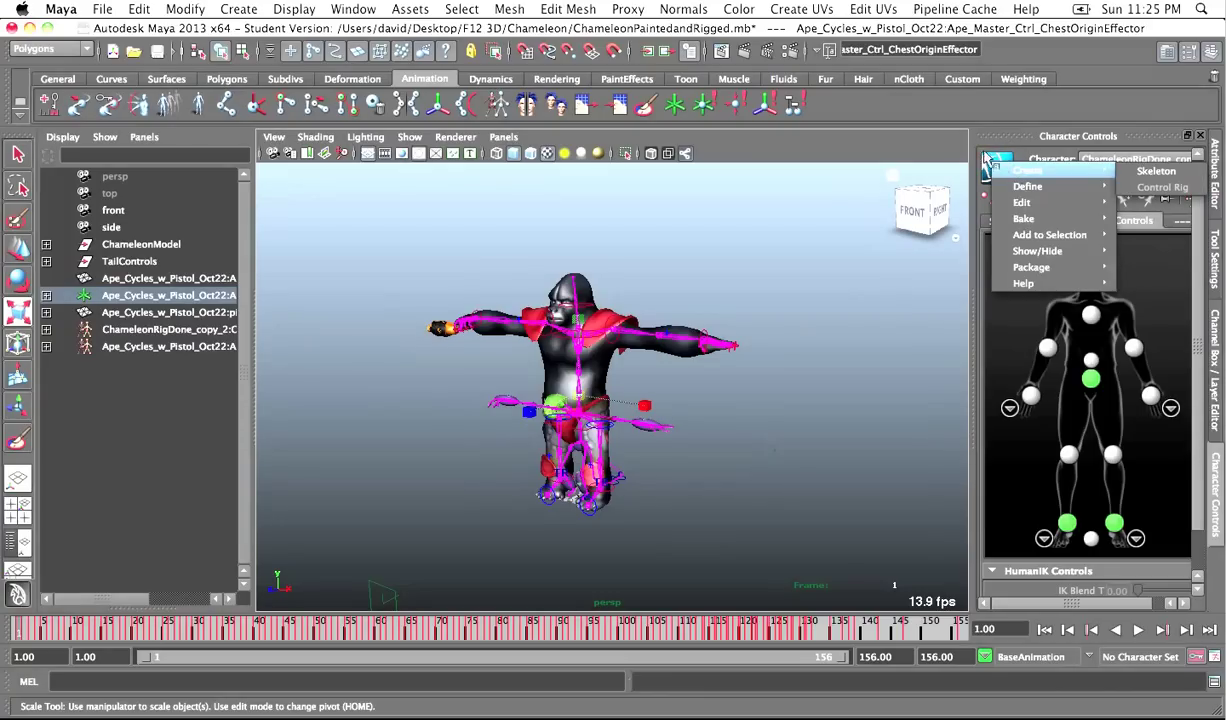
{"action": "left_click", "coordinate": [868, 197]}
{"action": "left_click", "coordinate": [1010, 168]}
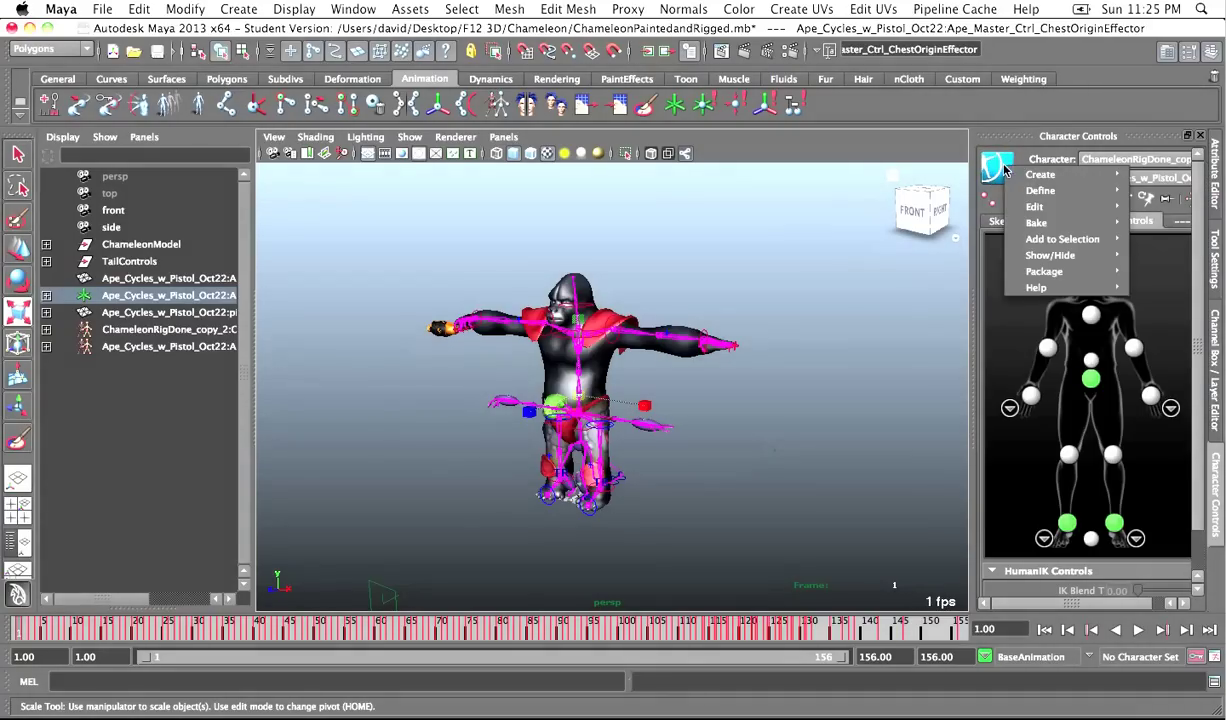
{"action": "mouse_move", "coordinate": [1045, 229]}
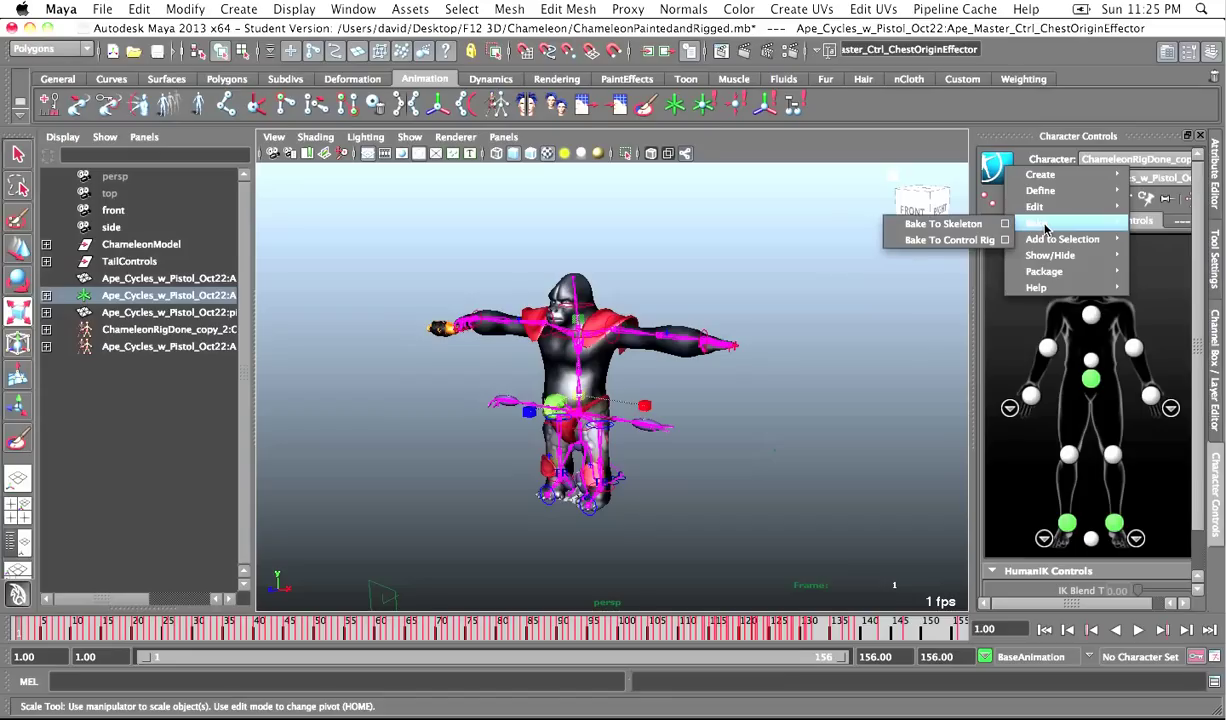
{"action": "left_click", "coordinate": [931, 241]}
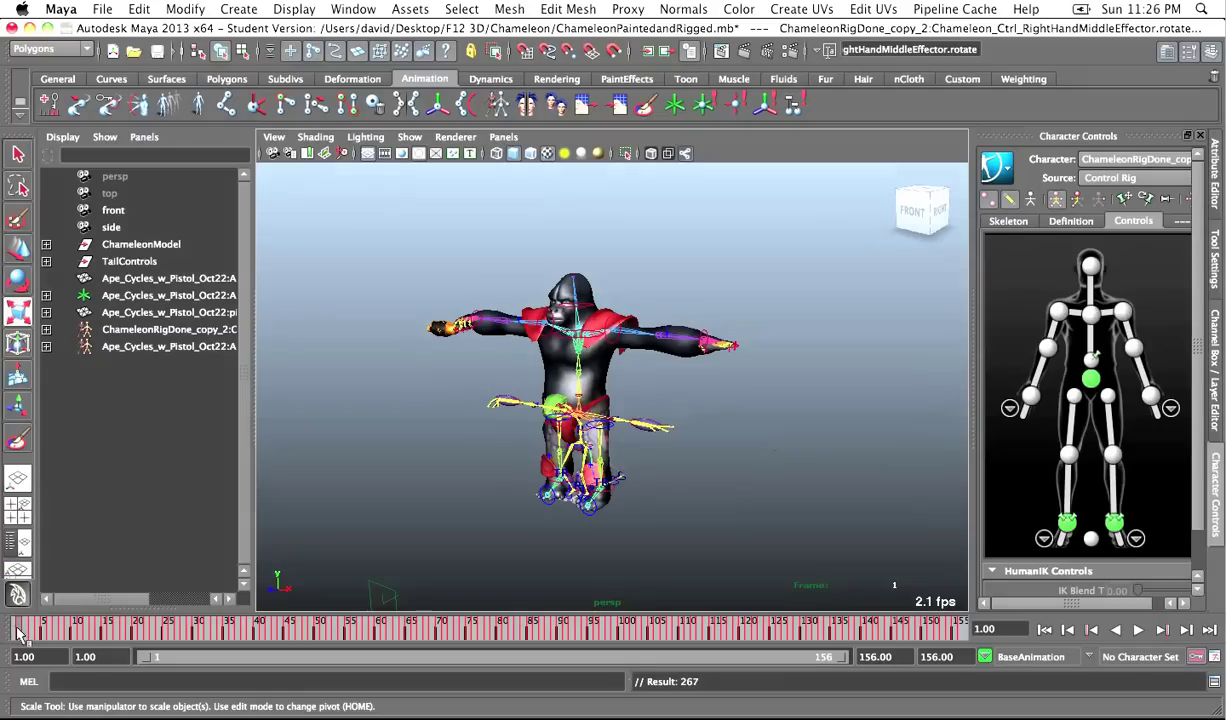
- Delete all the imported Ape_Cycles_w_Pistol_Oct22 objects from the scene and preview the chameleon's baked animation
{"action": "left_click_drag", "start_coordinate": [170, 356], "coordinate": [143, 283]}
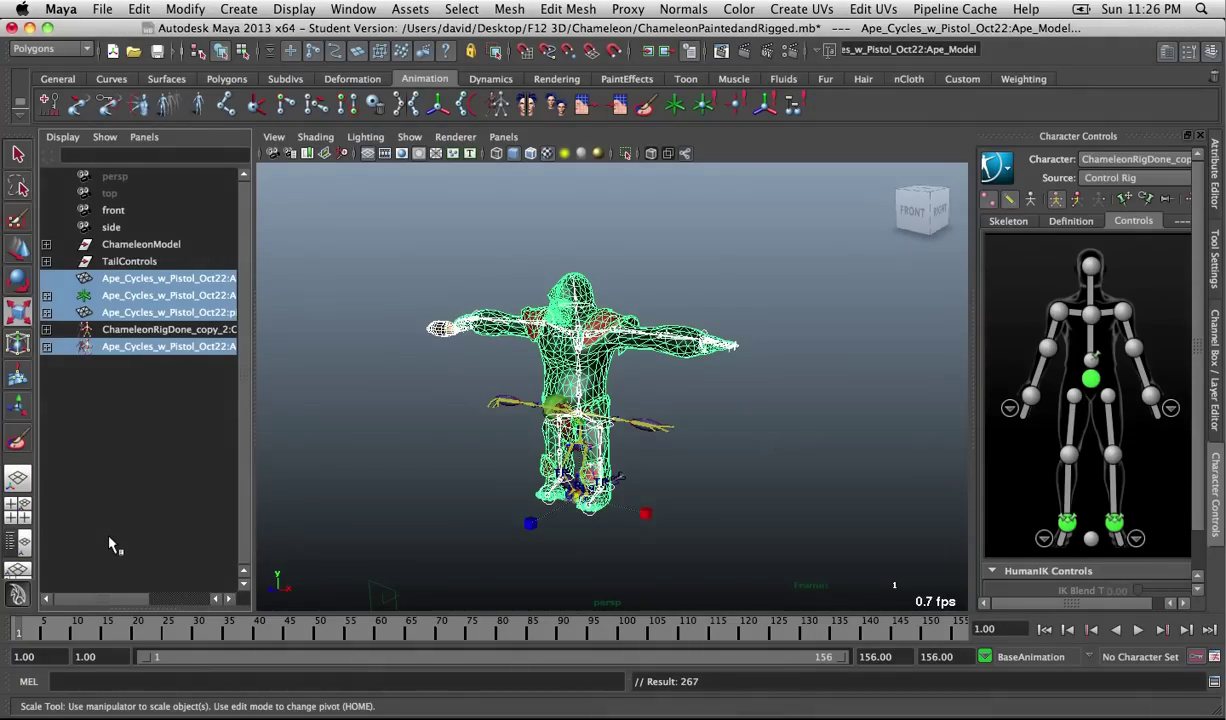
{"action": "key", "text": "Delete"}
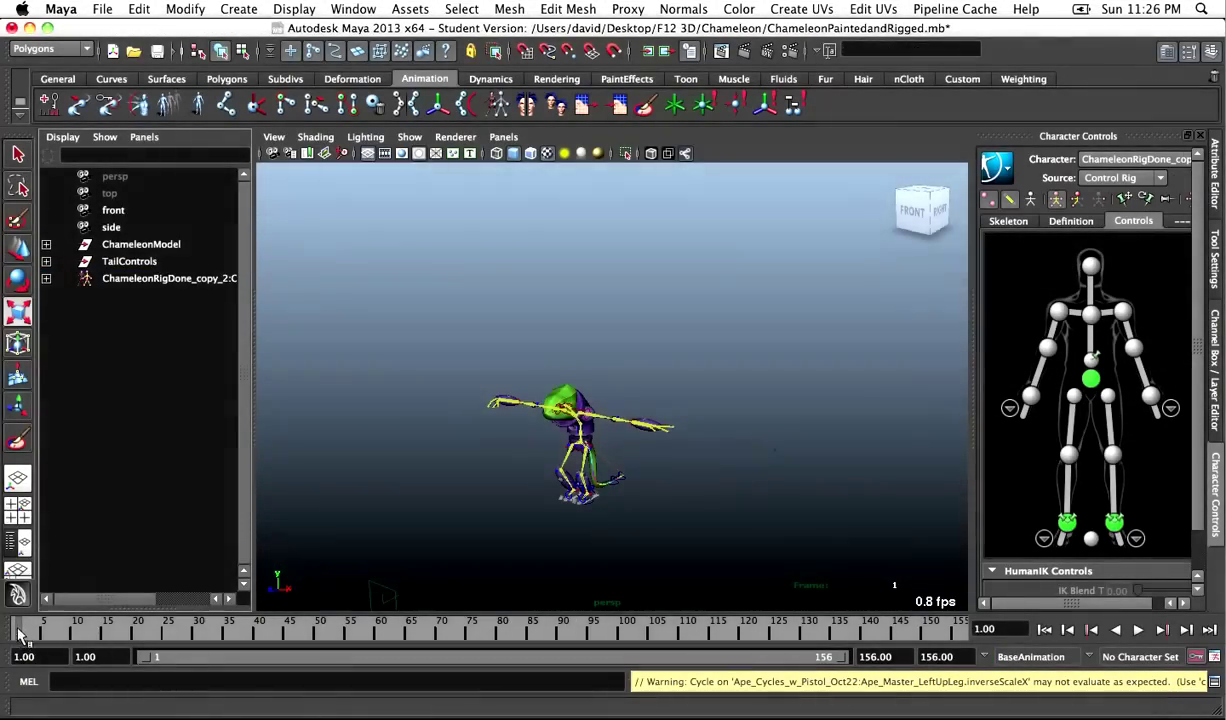
{"action": "key", "text": "alt+v"}
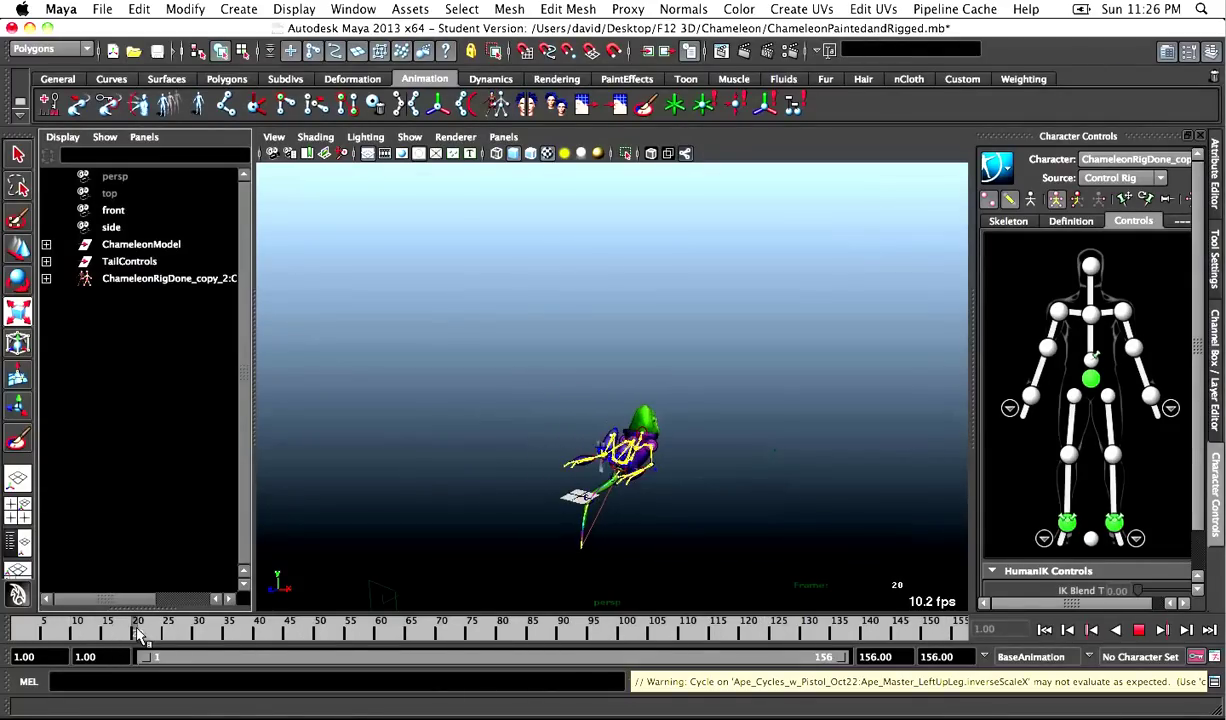
{"action": "key", "text": "alt+v"}
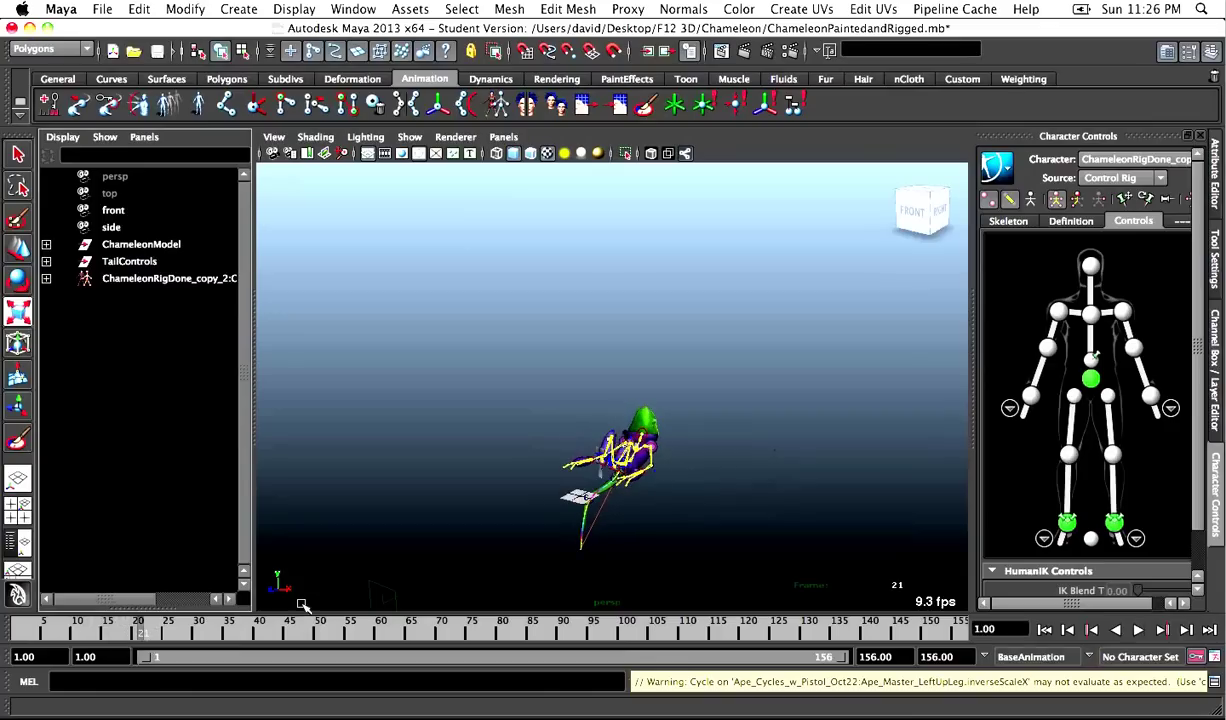
- Preview the chameleon's baked animation from its right side, returning to frame 1
{"action": "left_click_drag", "start_coordinate": [449, 541], "coordinate": [561, 430], "text": "alt"}
{"action": "key", "text": "r"}
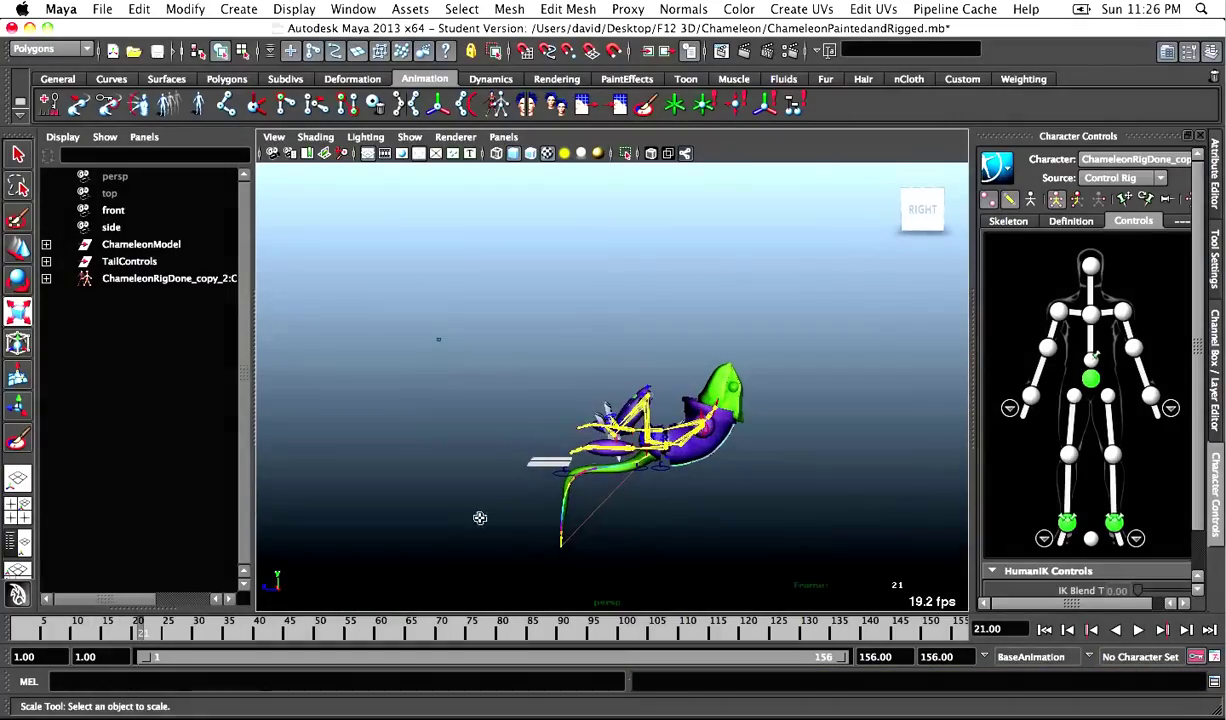
{"action": "key", "text": "alt+v"}
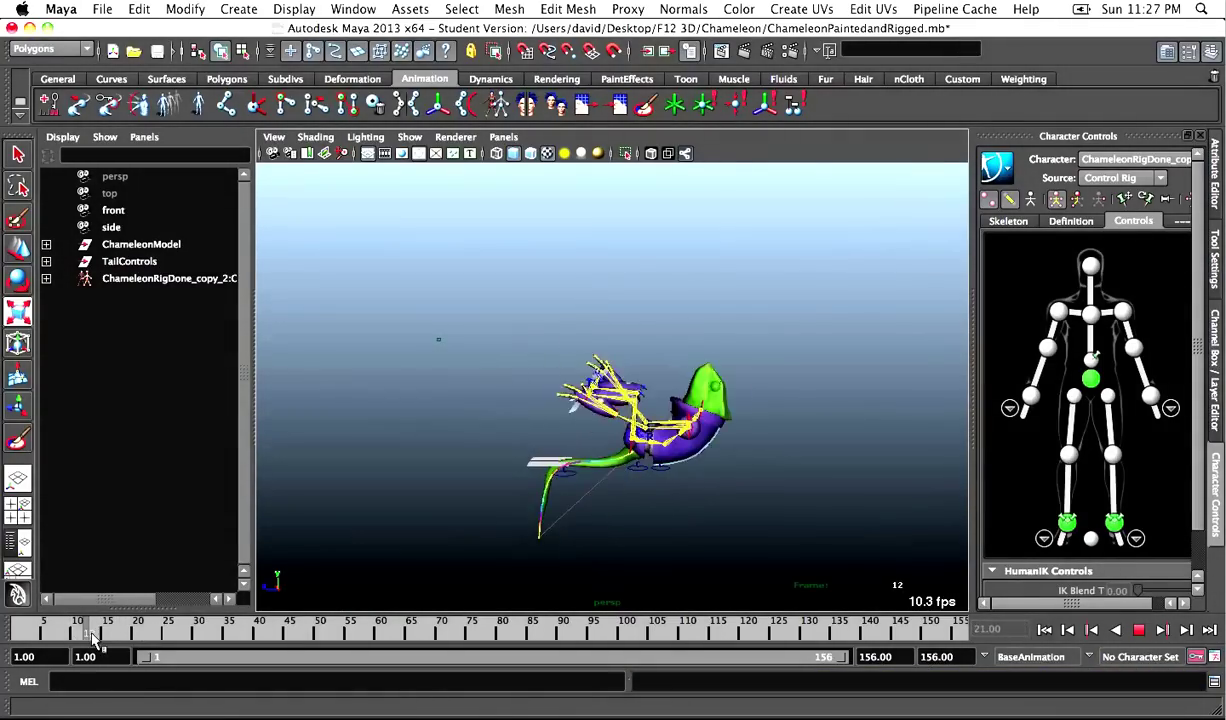
{"action": "mouse_move", "coordinate": [218, 645]}
{"action": "left_mouse_down"}
{"action": "mouse_move", "coordinate": [95, 645]}
{"action": "mouse_move", "coordinate": [219, 640]}
{"action": "mouse_move", "coordinate": [55, 630]}
{"action": "left_mouse_up"}
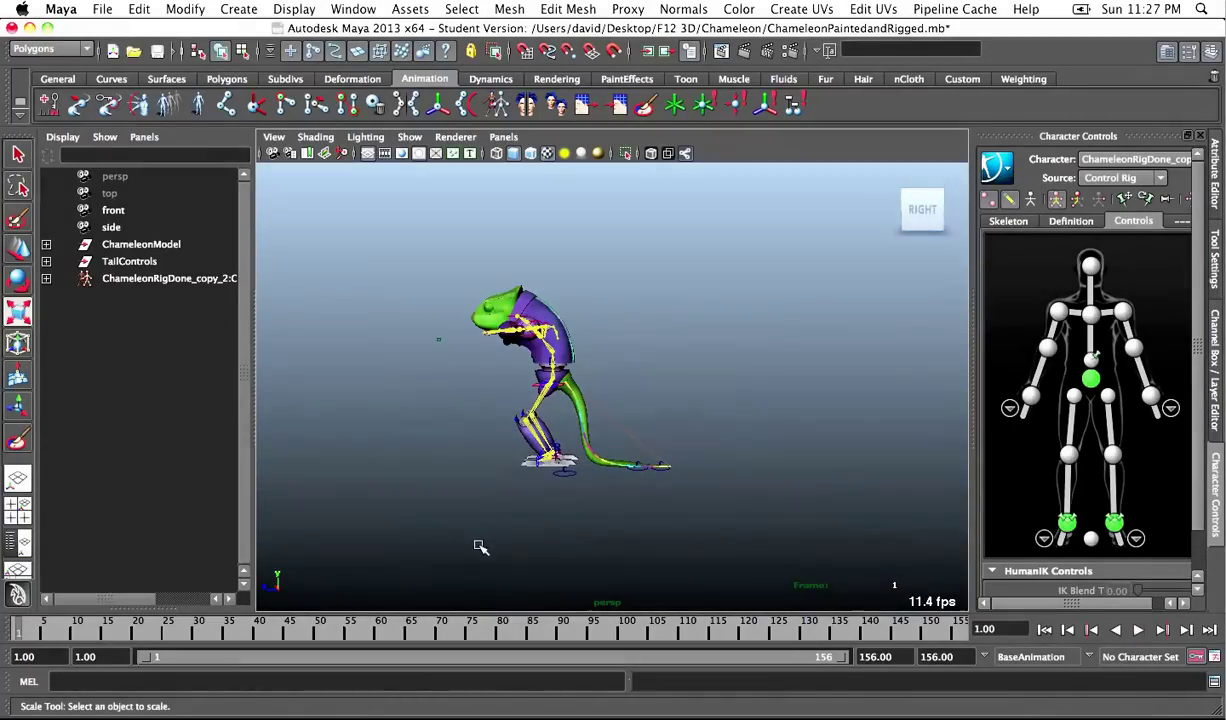